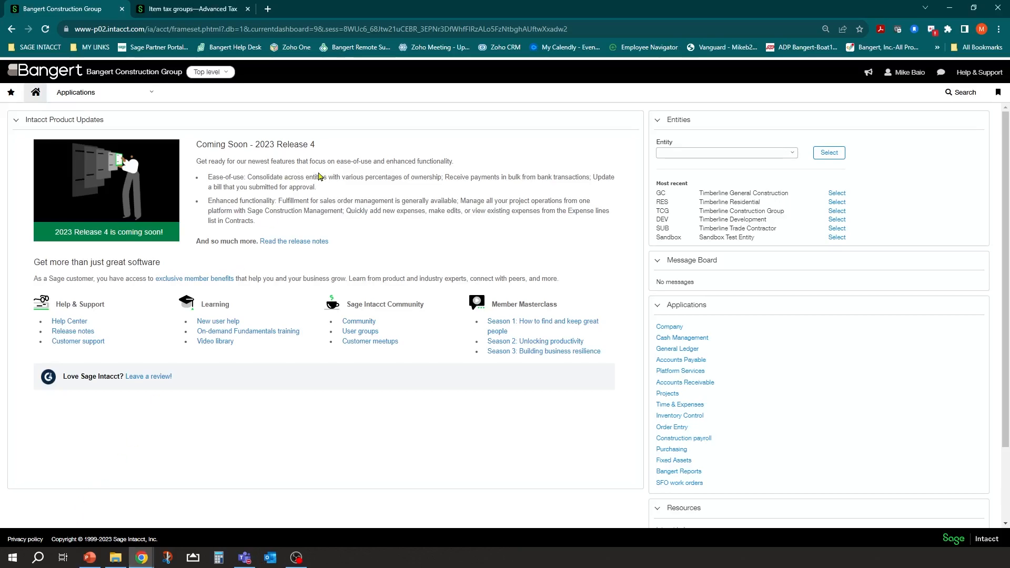
# Open the Company application's contact tax groups list and look at the blank form for adding a group, cancelling without saving
pyautogui.click(150, 95)
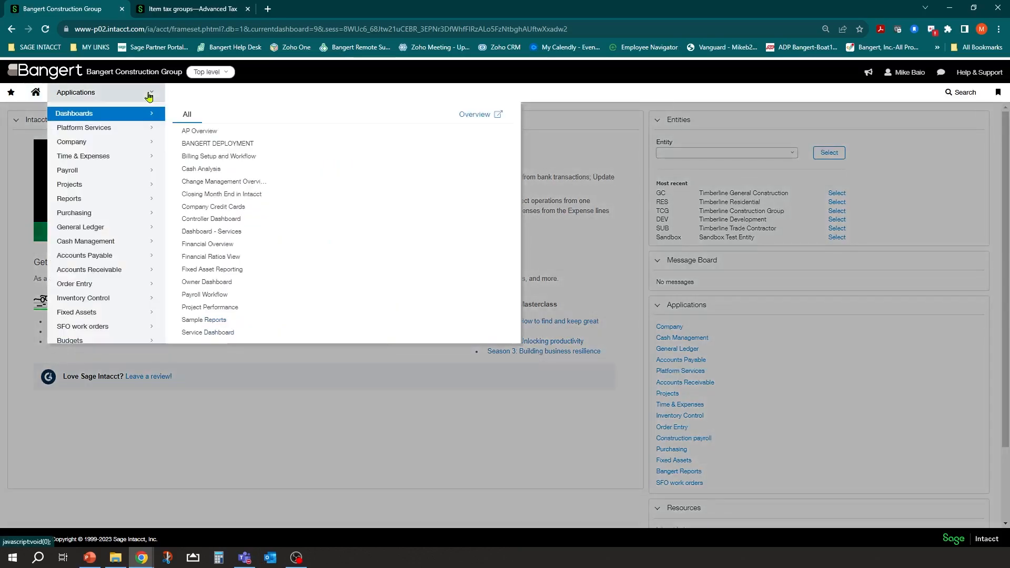
pyautogui.click(69, 146)
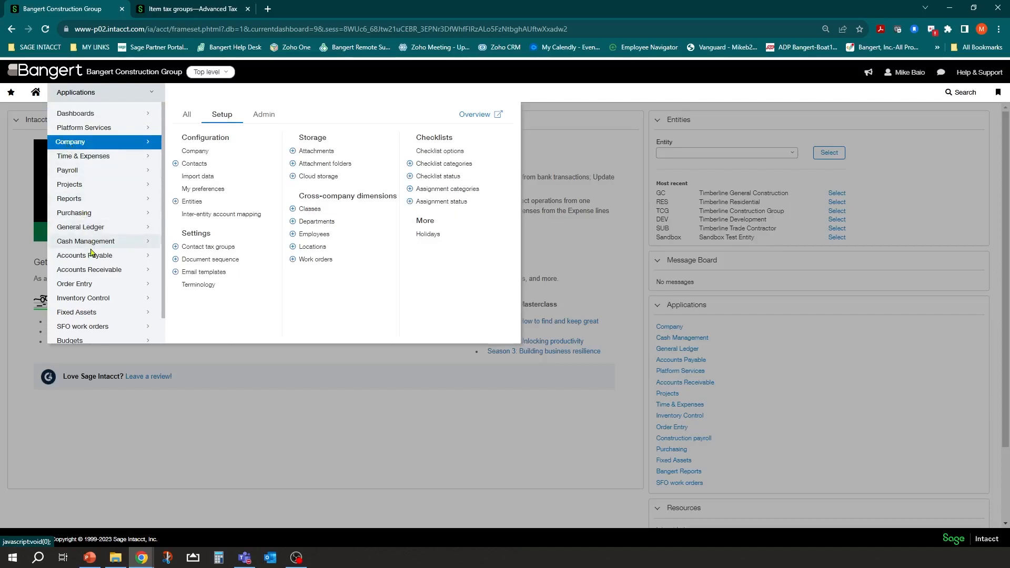
pyautogui.click(83, 287)
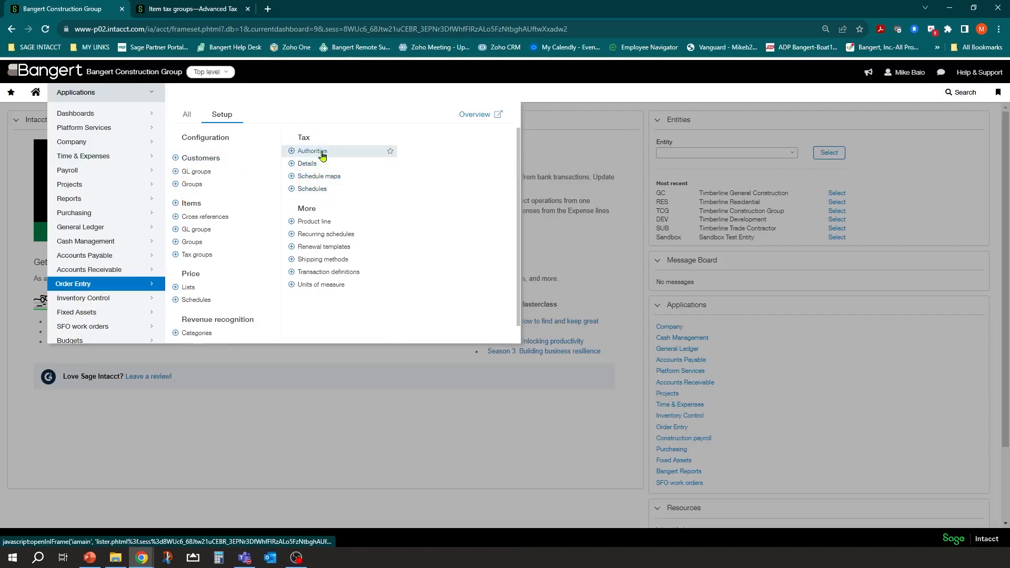
pyautogui.click(73, 147)
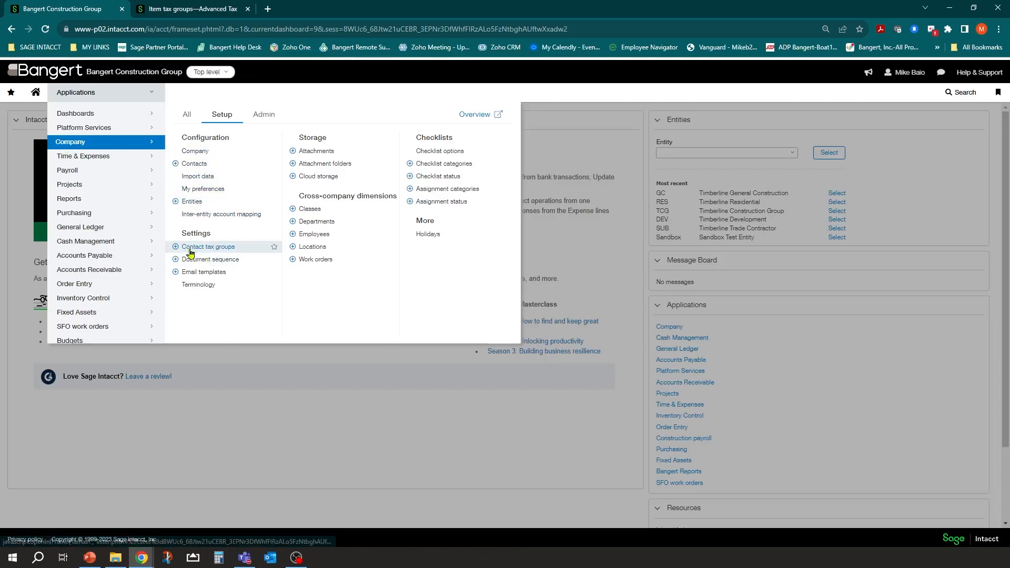
pyautogui.click(229, 250)
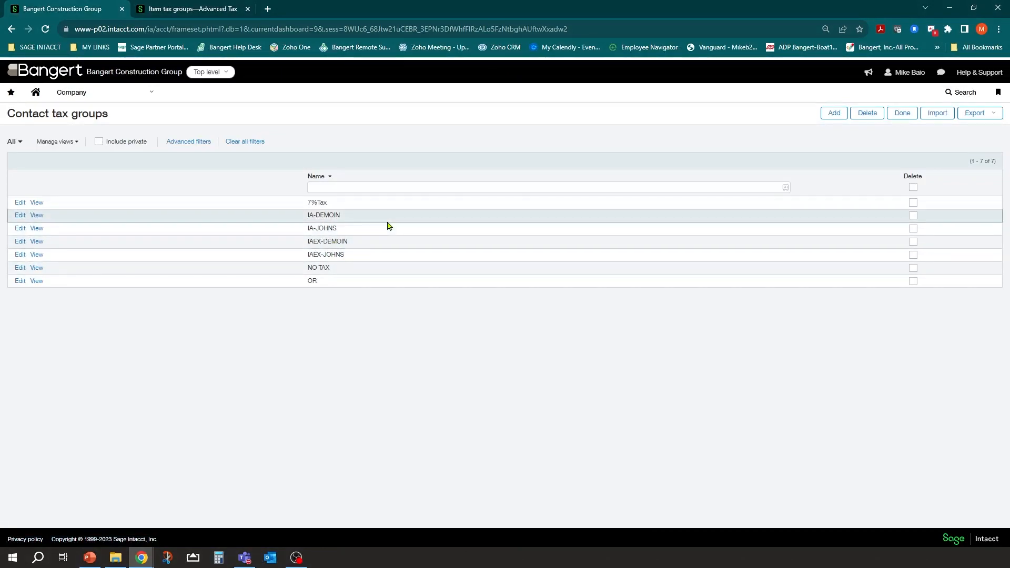
pyautogui.click(840, 117)
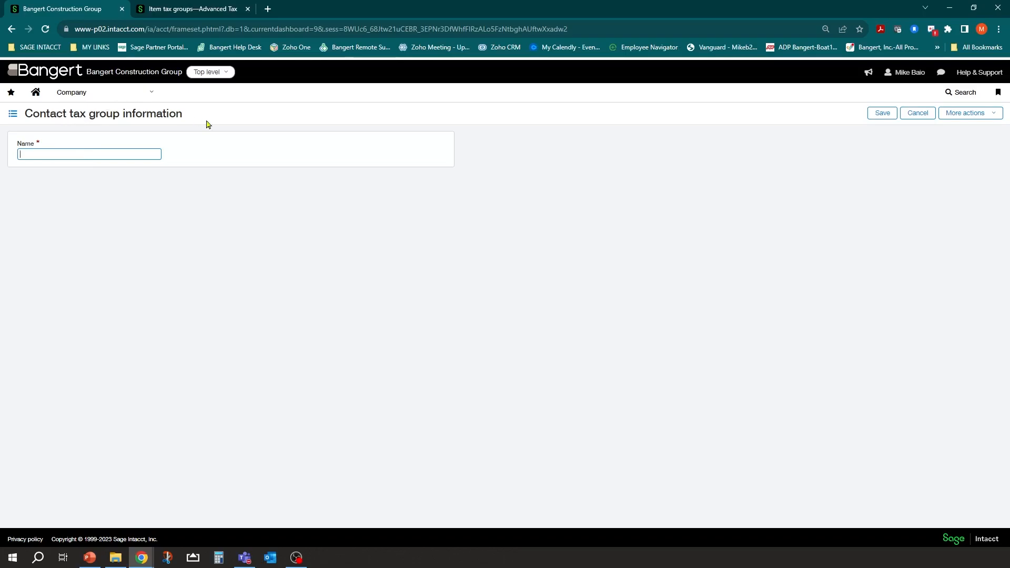
pyautogui.click(919, 114)
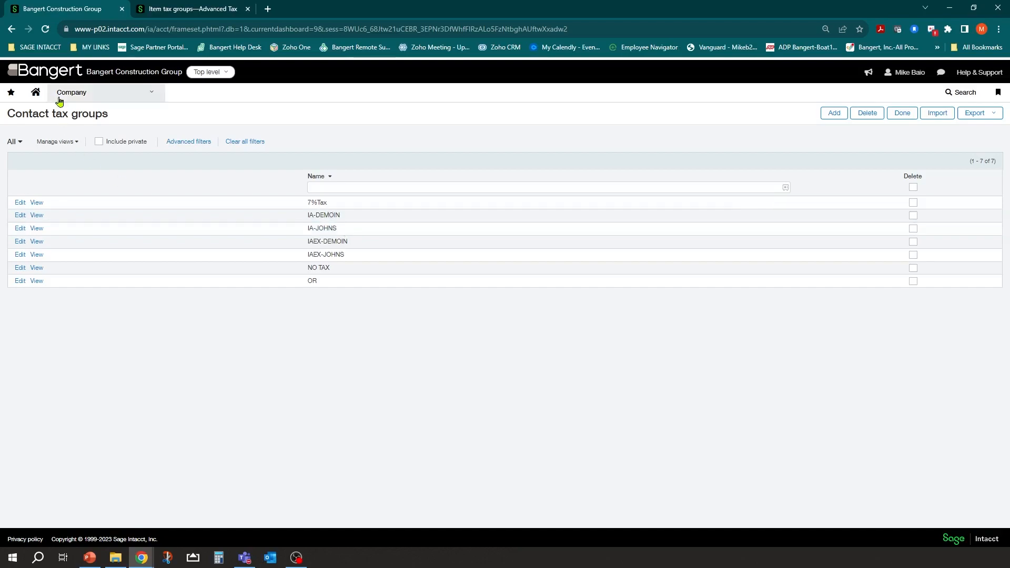
# Examine the naming pattern of the contact tax groups, comparing IA-DEMOIN with IAEX-DEMOIN
pyautogui.moveTo(308, 217); pyautogui.dragTo(350, 219)
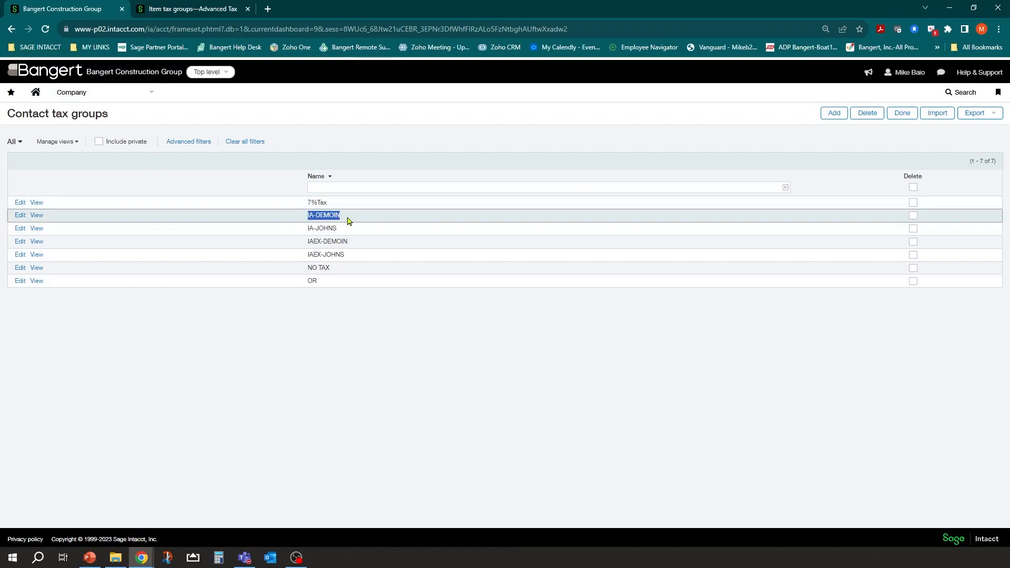
pyautogui.click(346, 228)
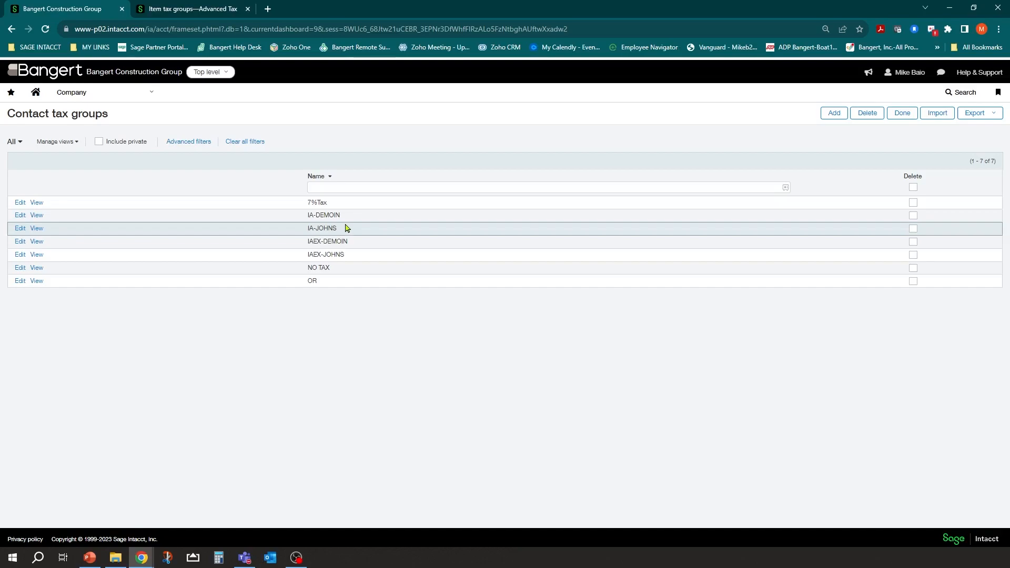
pyautogui.moveTo(308, 217); pyautogui.dragTo(312, 216)
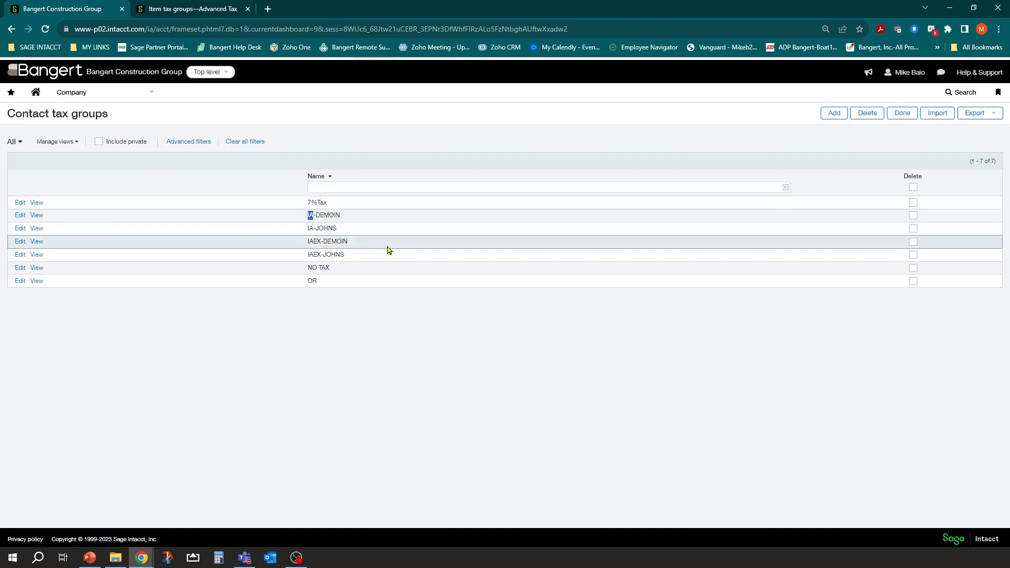
pyautogui.moveTo(352, 219); pyautogui.dragTo(320, 217)
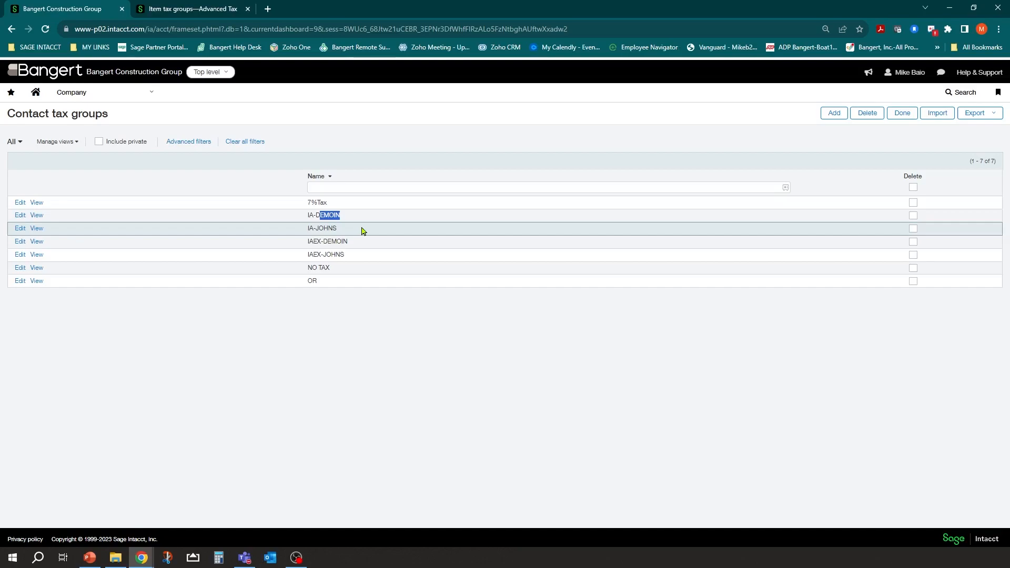
pyautogui.click(309, 215)
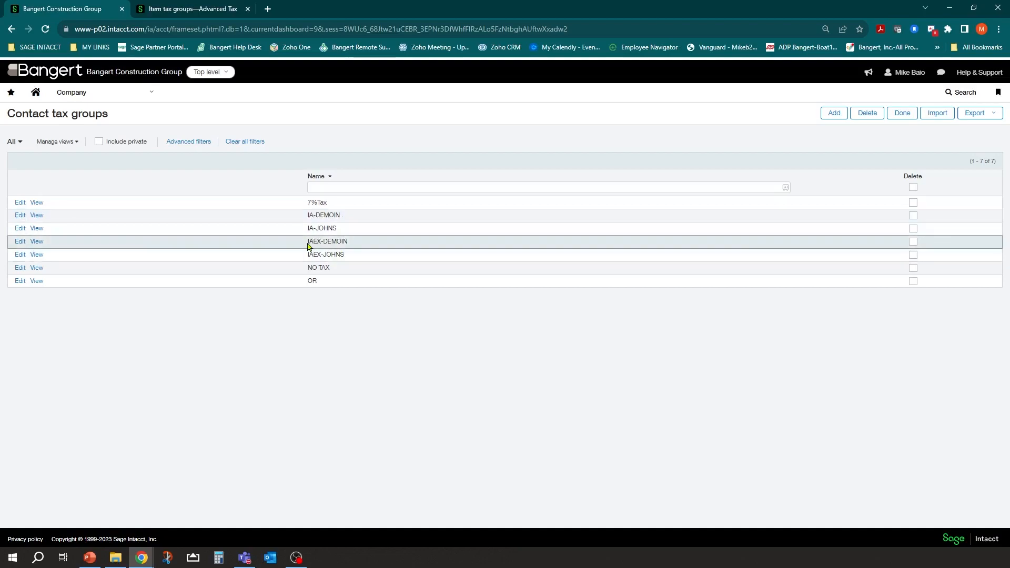
pyautogui.moveTo(308, 242); pyautogui.dragTo(344, 243)
pyautogui.click(353, 247)
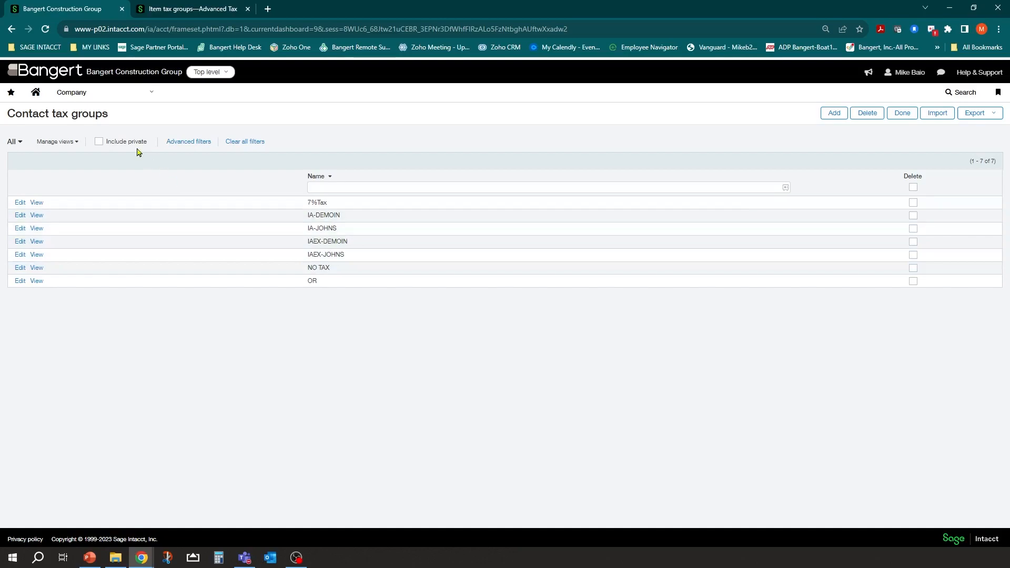
pyautogui.click(149, 99)
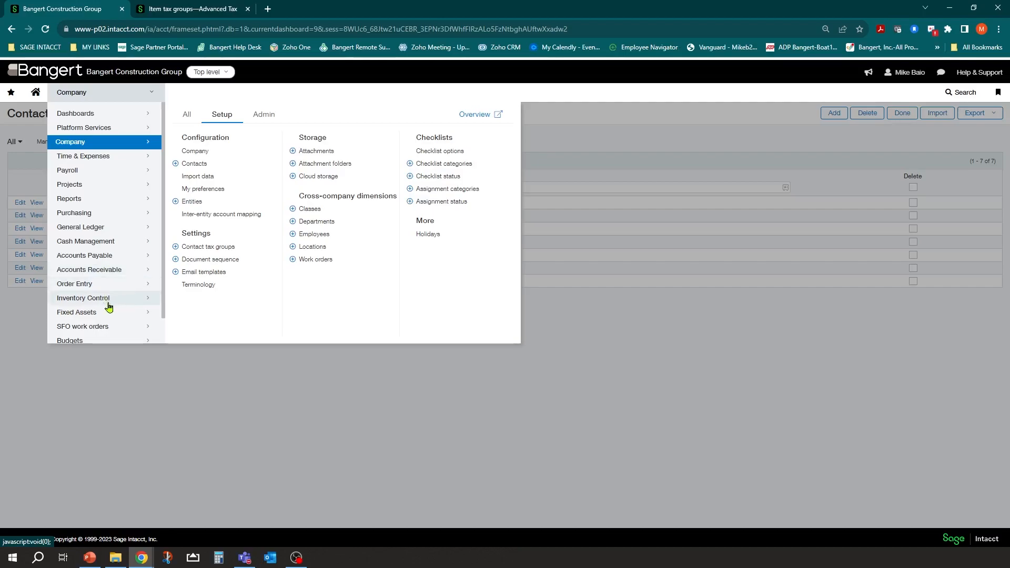
pyautogui.click(87, 403)
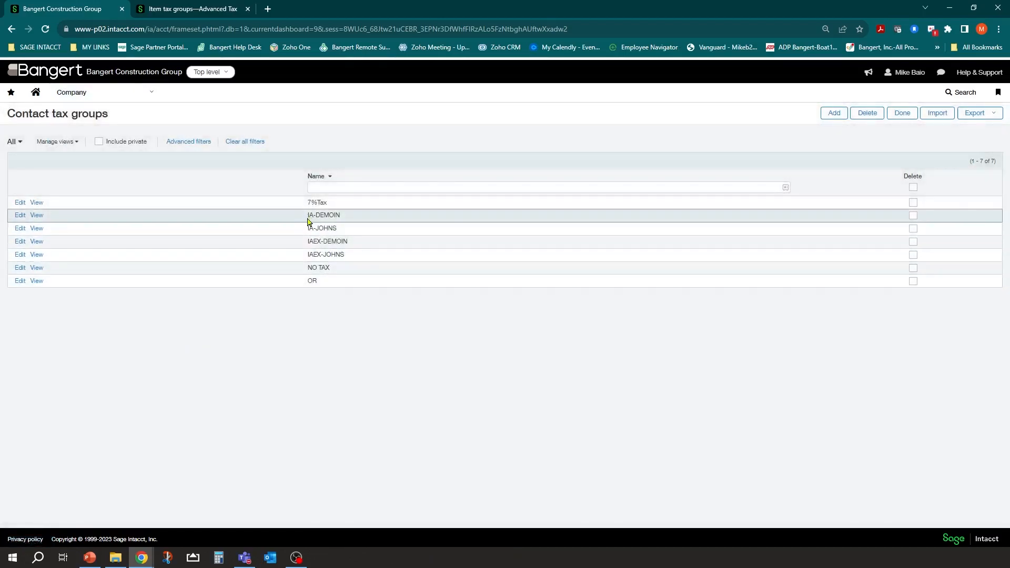
pyautogui.moveTo(309, 218); pyautogui.dragTo(346, 221)
# Open the Labor item for editing from the second page of the Order Entry items list
pyautogui.click(152, 93)
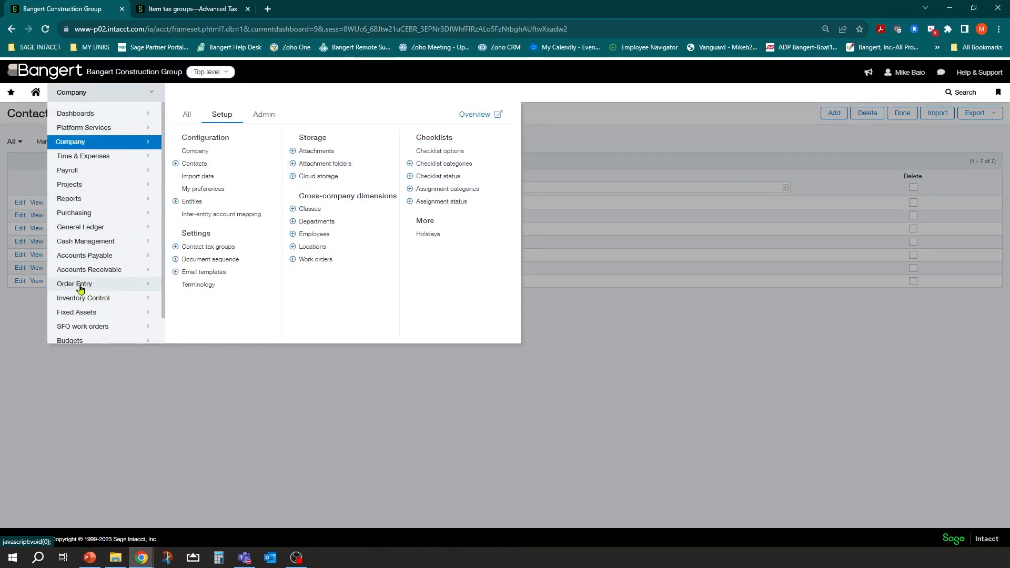
pyautogui.moveTo(92, 287)
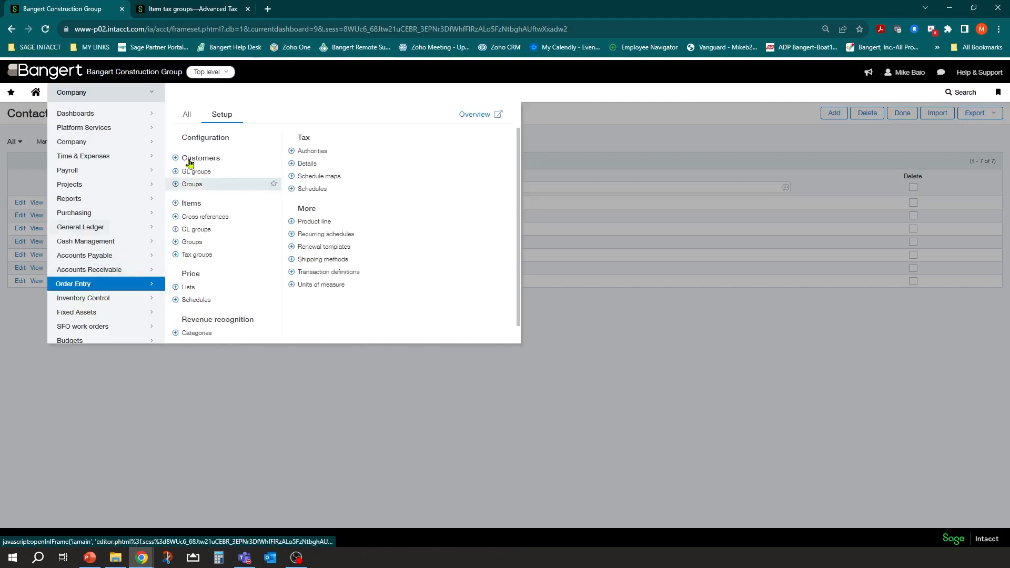
pyautogui.click(189, 206)
pyautogui.scroll(-2, 166, 270)
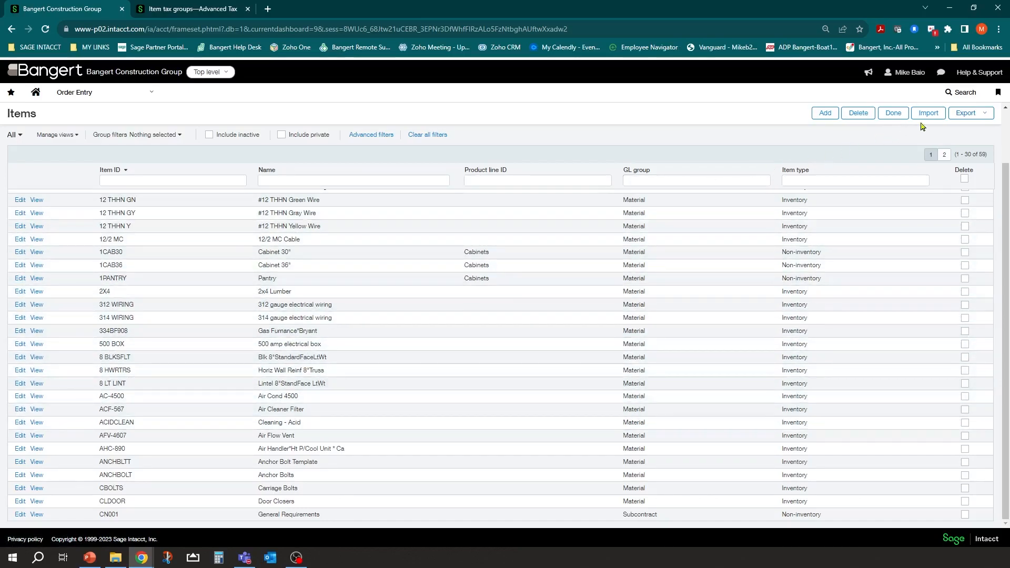
pyautogui.click(944, 154)
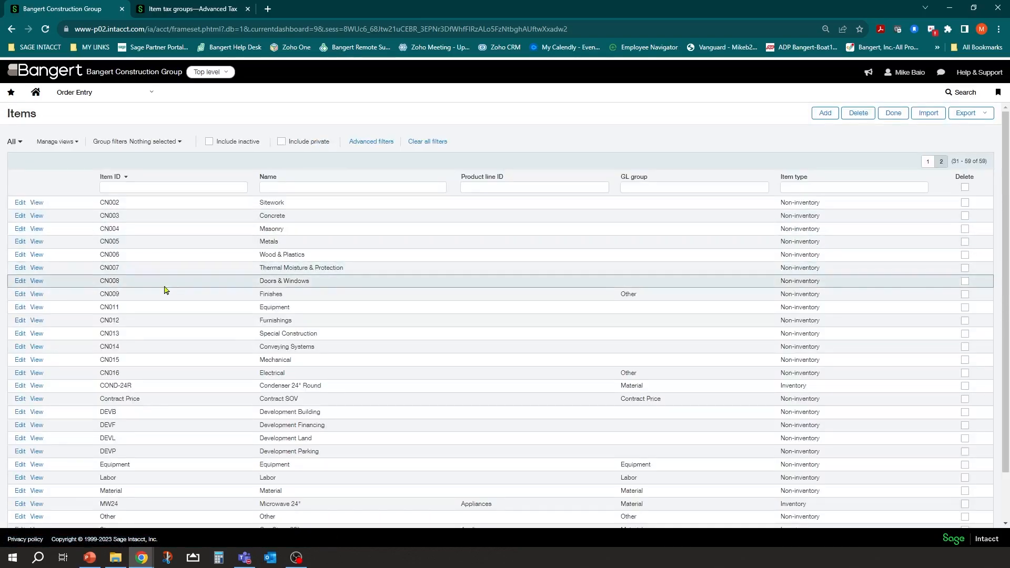
pyautogui.scroll(-1, 167, 311)
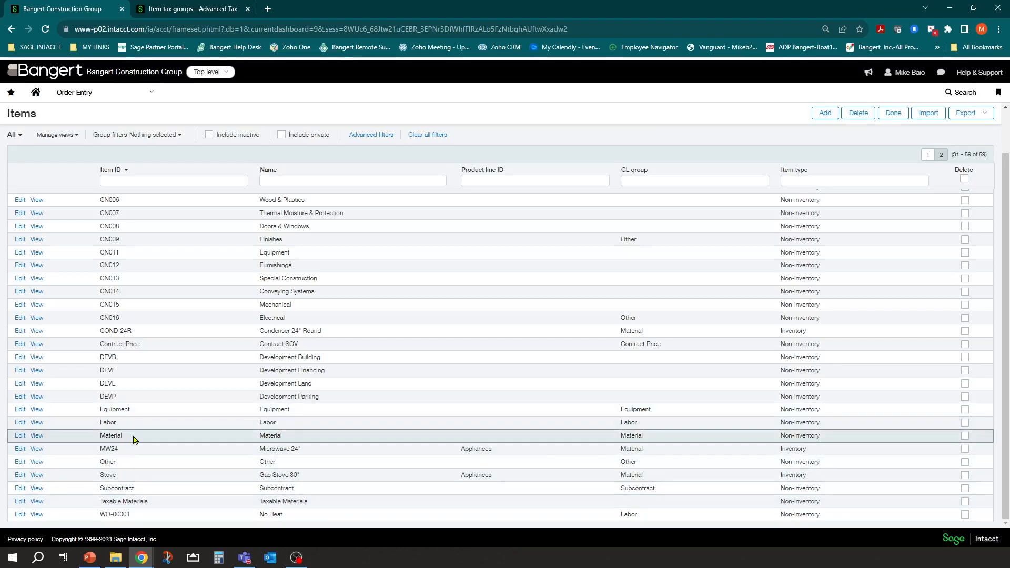
pyautogui.click(20, 424)
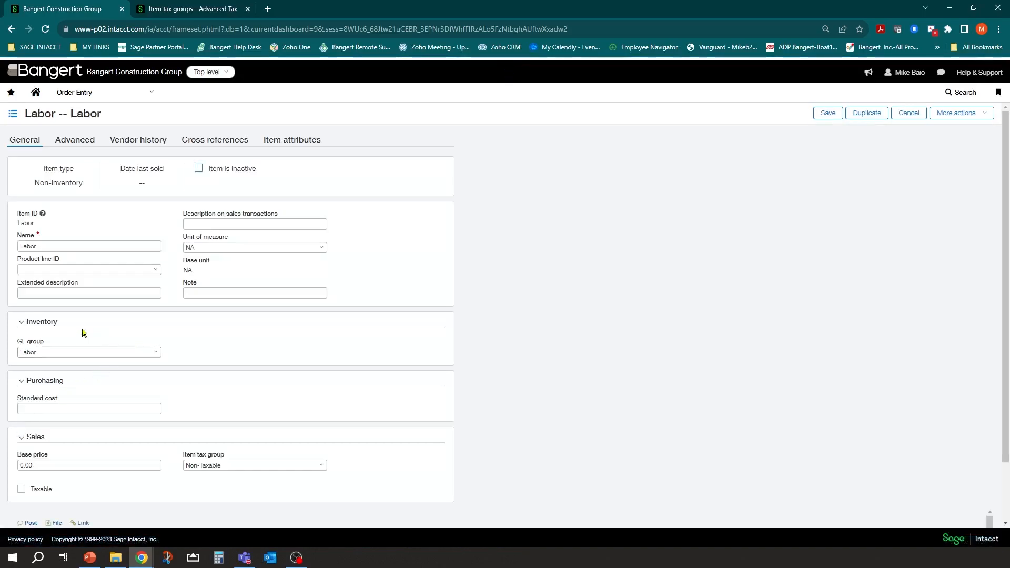
# Examine the item tax group choices in the Labor item's sales settings without selecting a different one
pyautogui.scroll(-2, 259, 348)
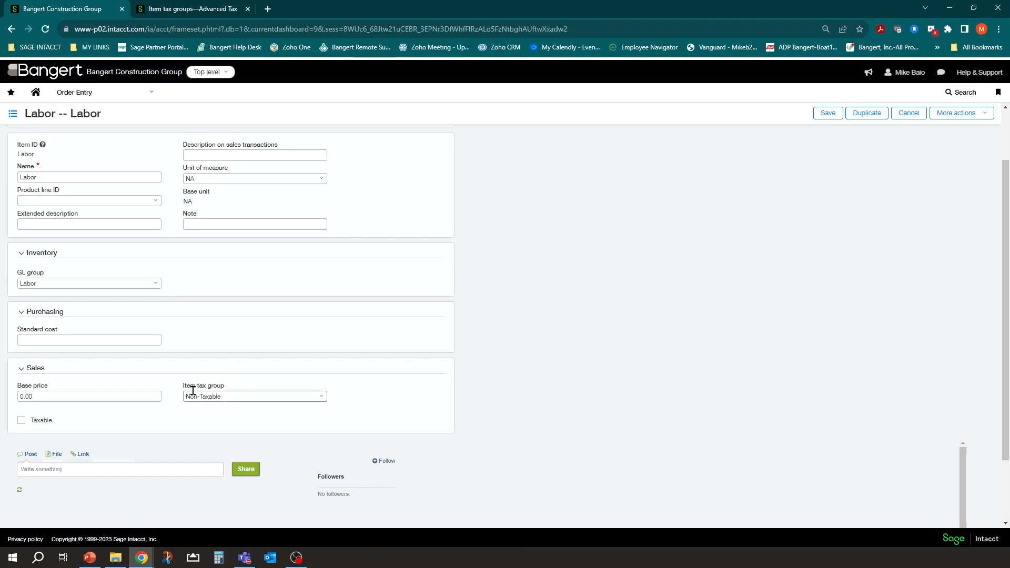
pyautogui.click(321, 397)
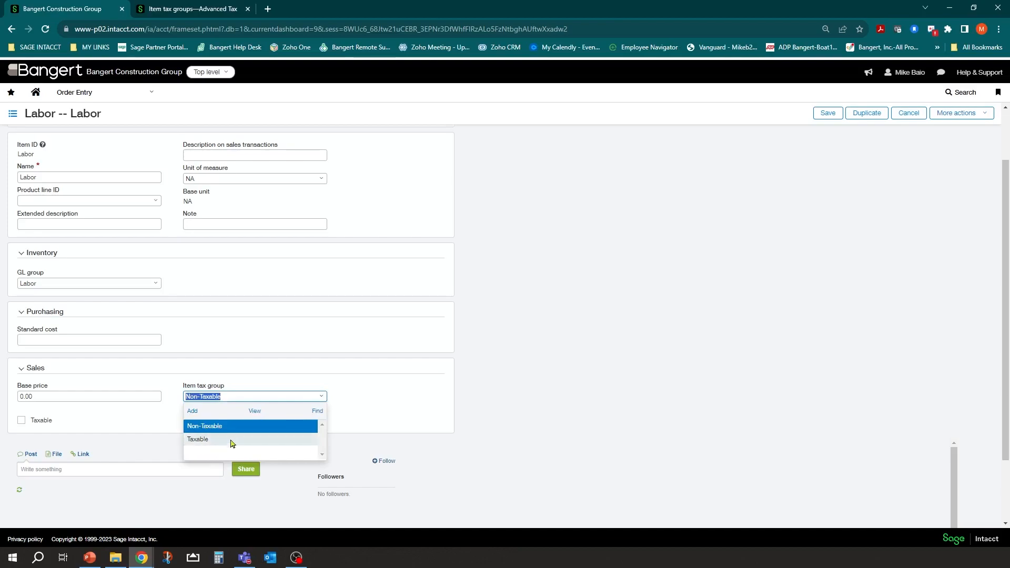
pyautogui.click(339, 367)
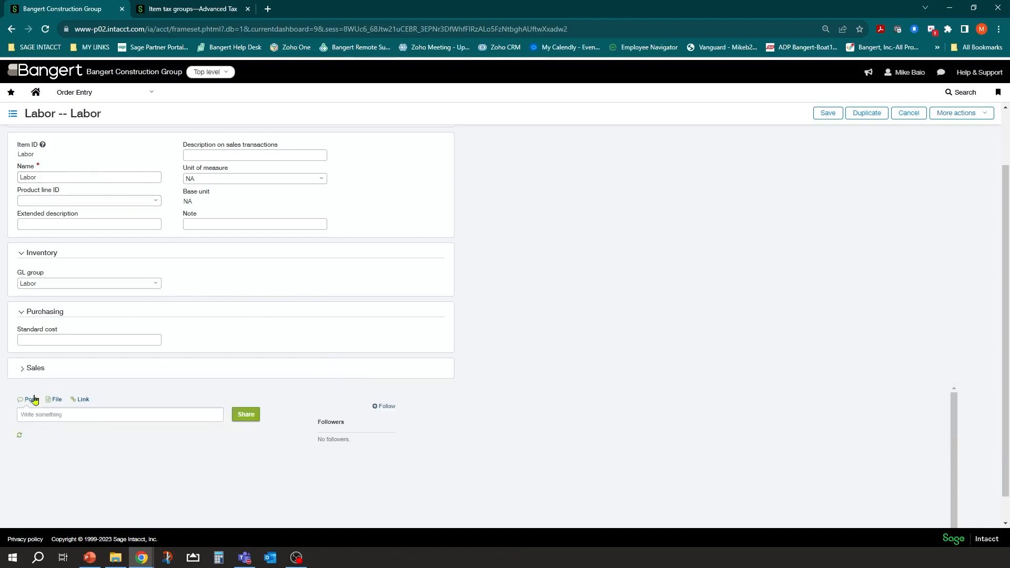
pyautogui.click(22, 370)
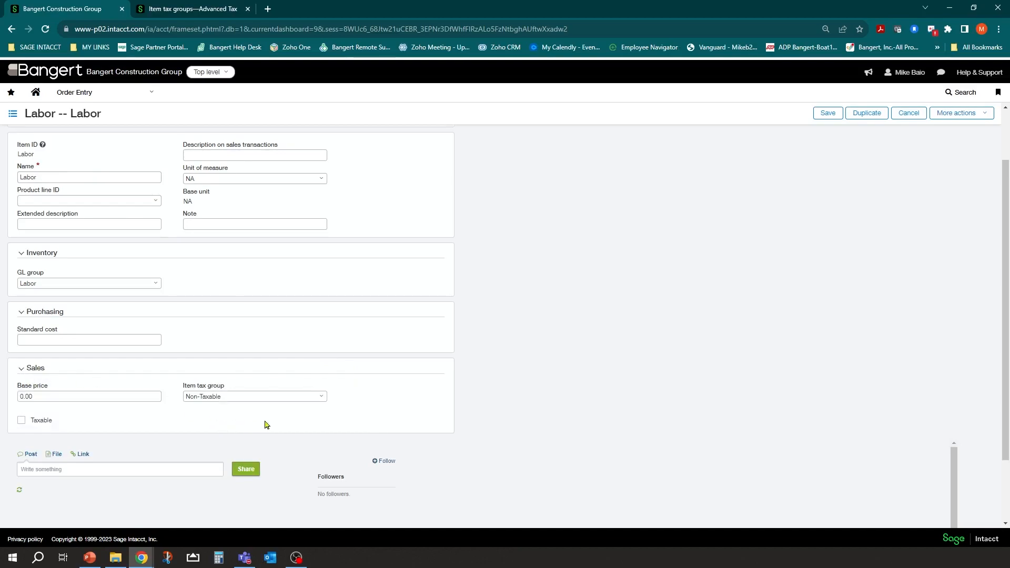
pyautogui.click(322, 404)
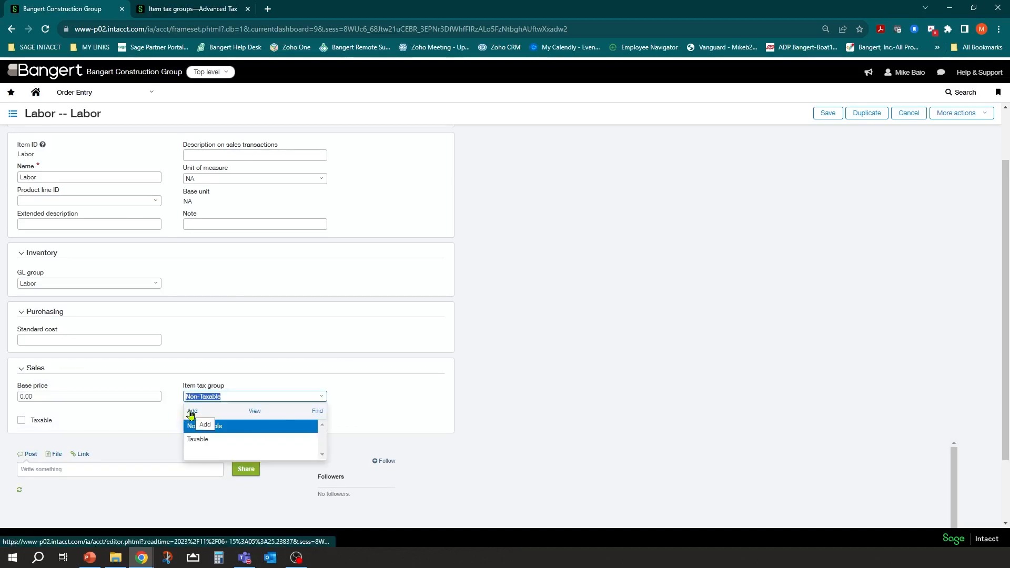
pyautogui.click(587, 340)
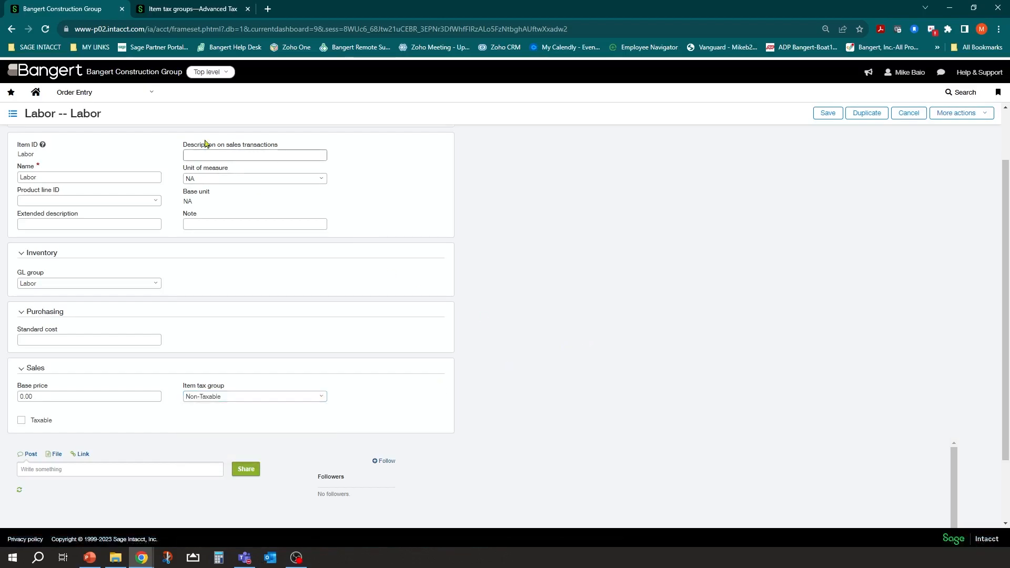
# Open the Order Entry item tax groups list and look at the blank form for adding a group, cancelling without saving
pyautogui.click(152, 94)
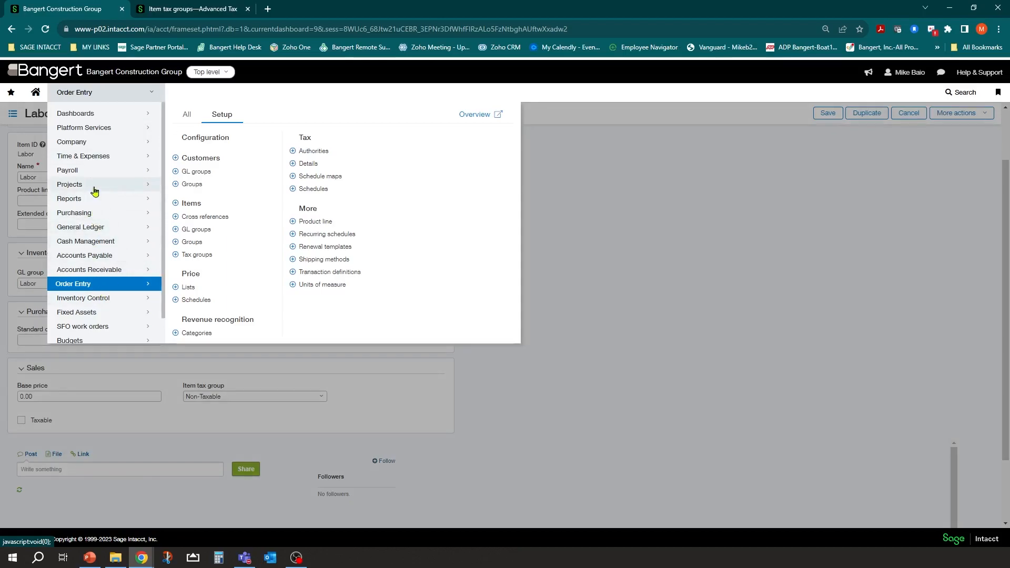
pyautogui.click(91, 214)
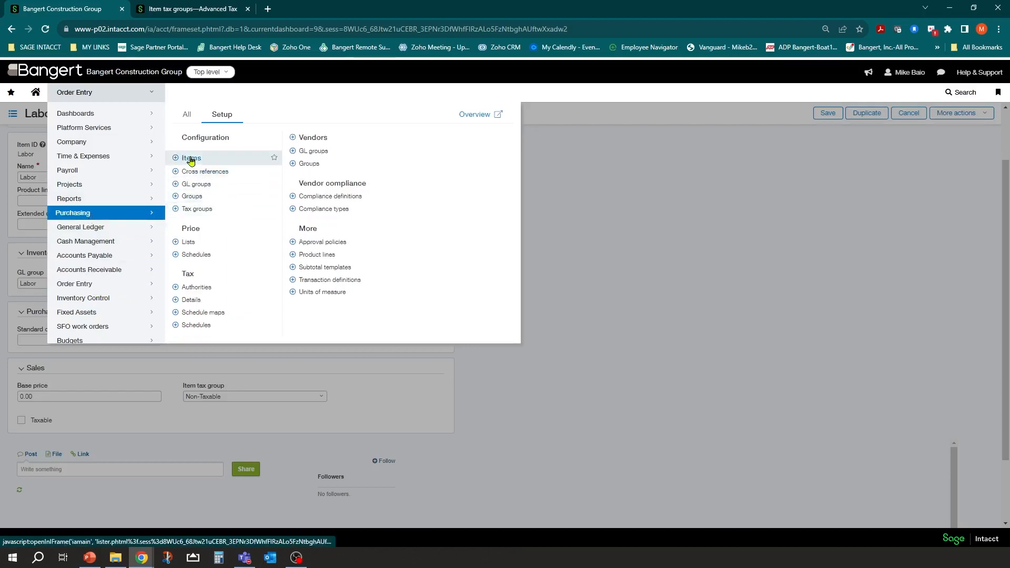
pyautogui.click(94, 188)
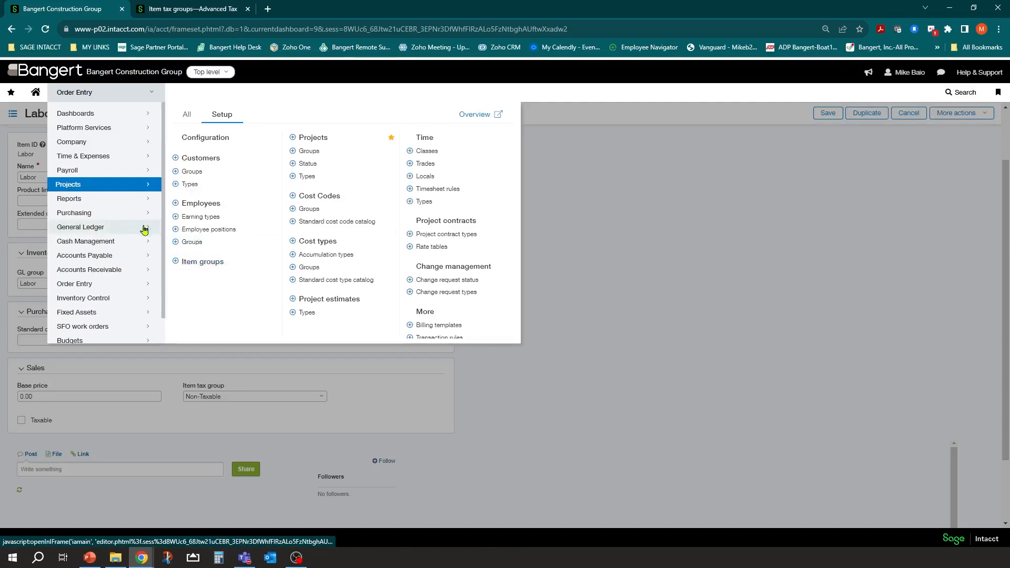
pyautogui.click(100, 285)
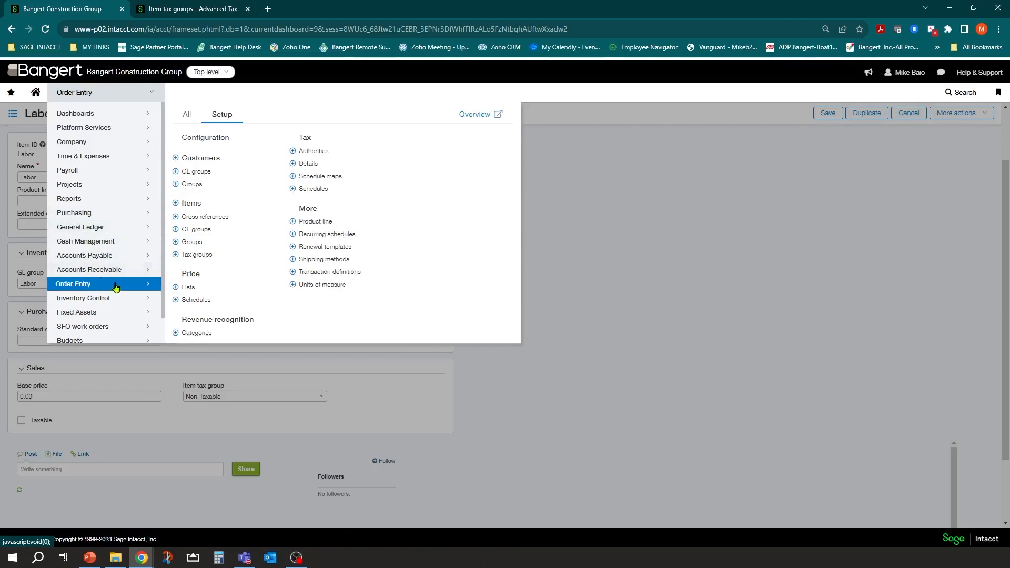
pyautogui.click(198, 257)
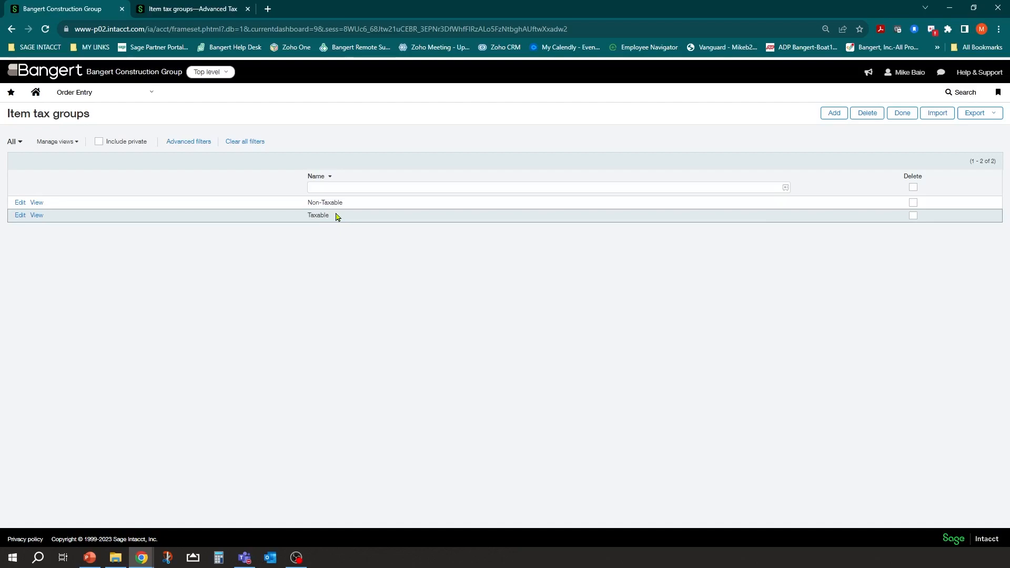
pyautogui.click(826, 115)
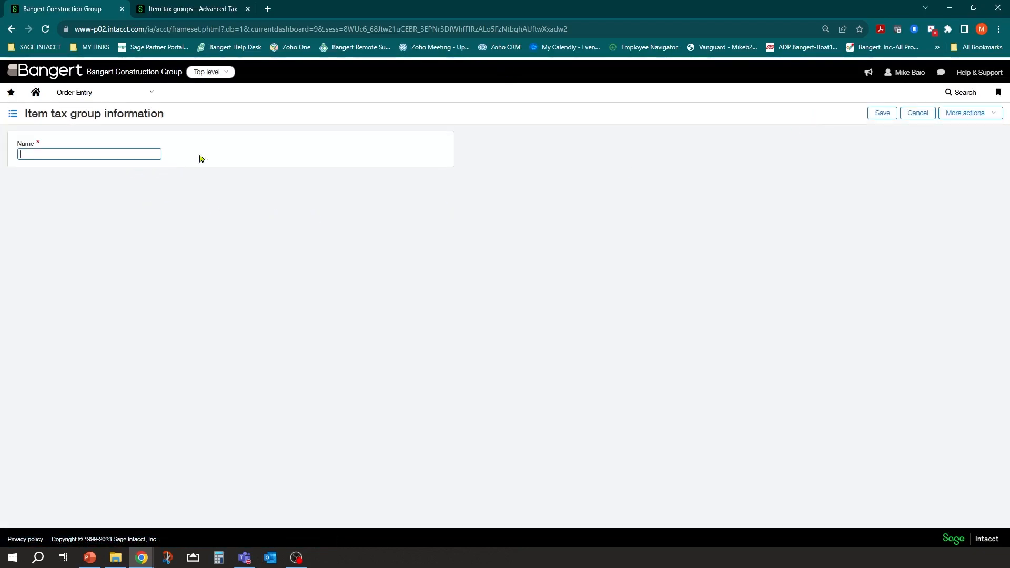
pyautogui.click(916, 114)
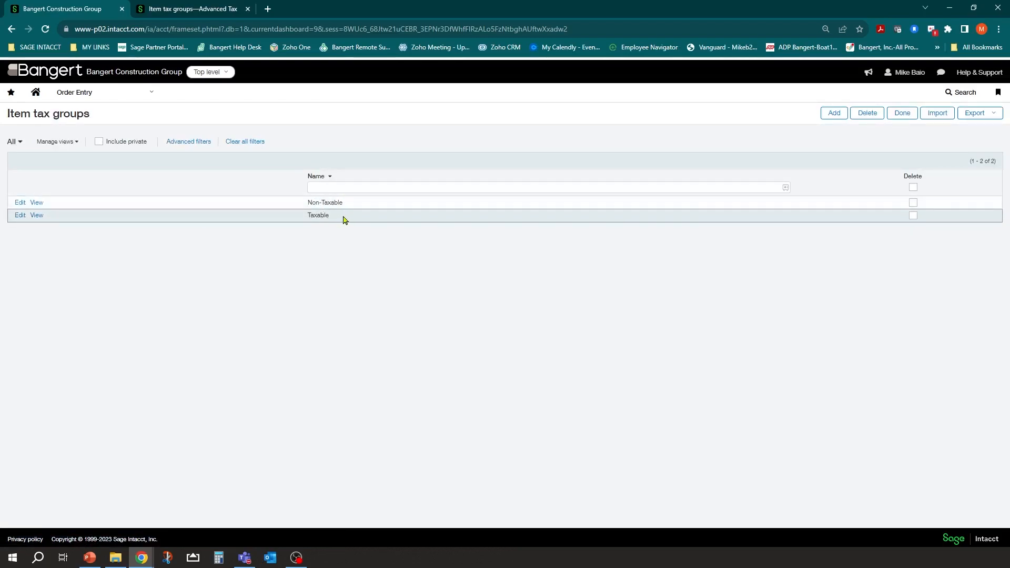
# Open the Contract Price item for editing from the second page of the Order Entry items list
pyautogui.click(145, 95)
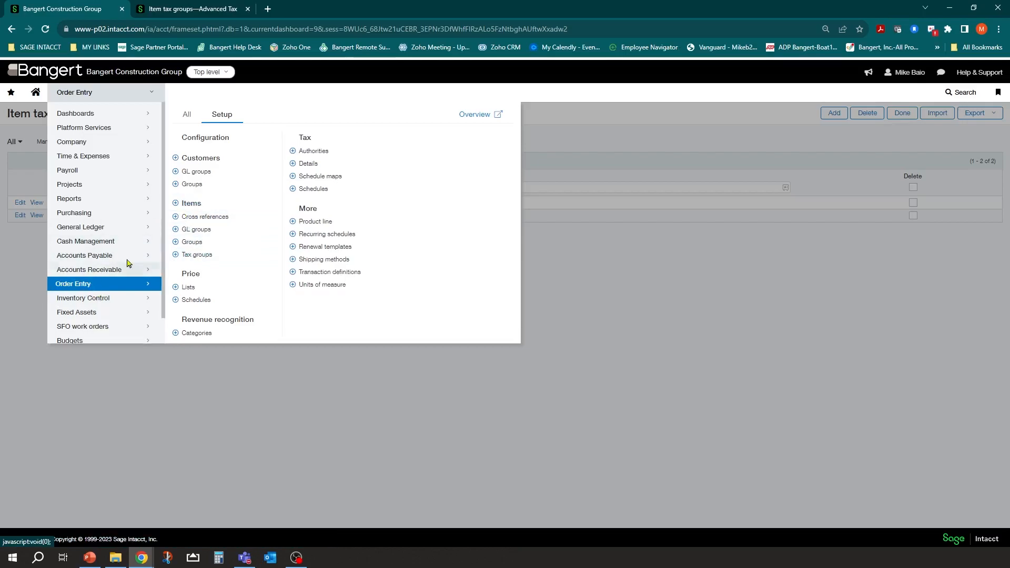
pyautogui.click(193, 204)
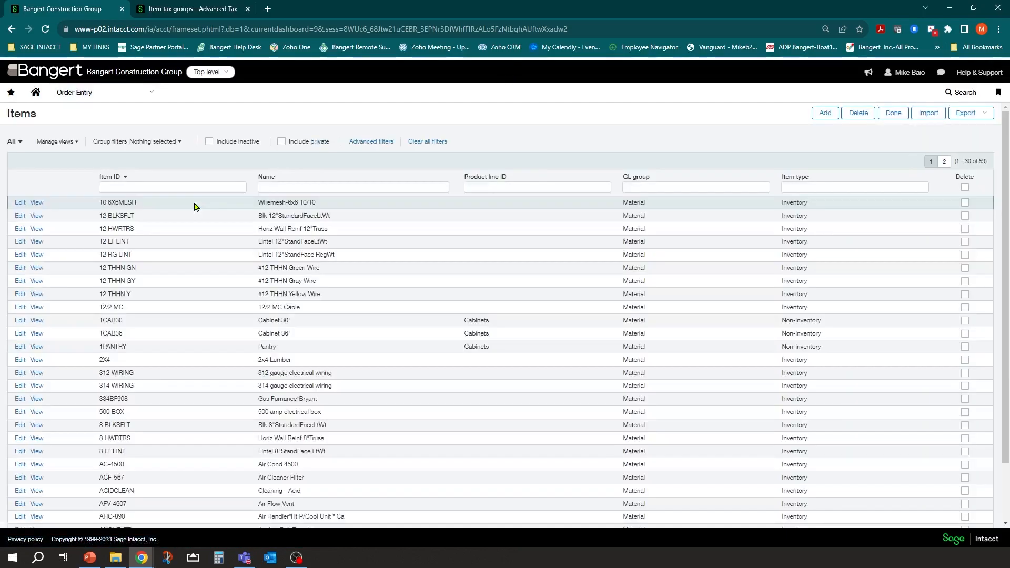
pyautogui.scroll(-3, 188, 249)
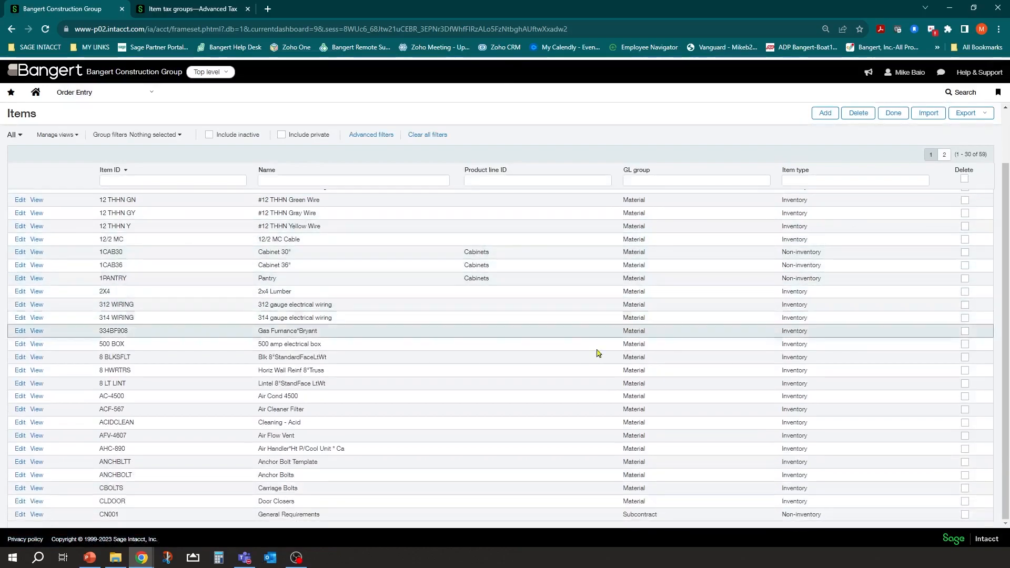
pyautogui.click(944, 154)
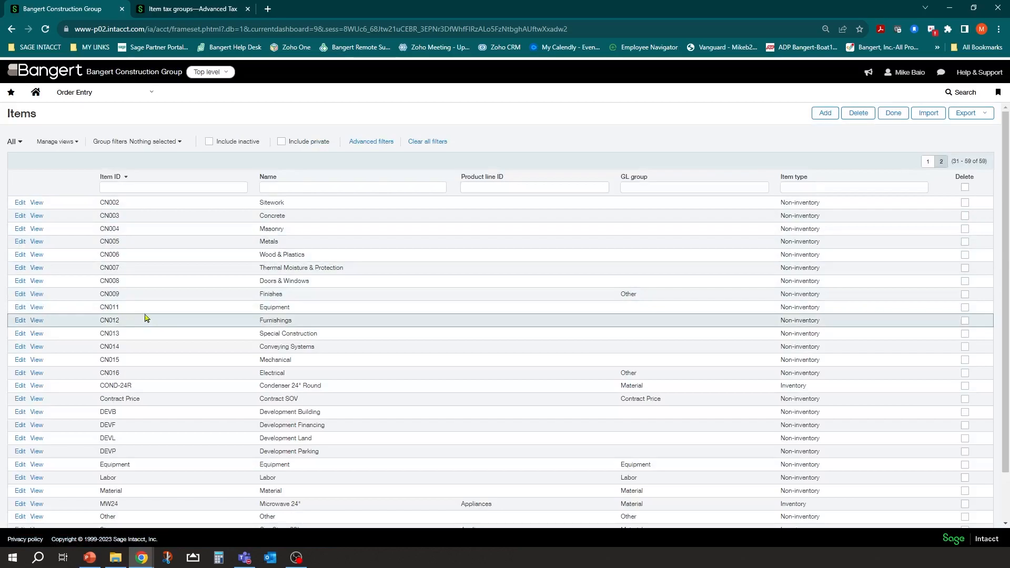
pyautogui.scroll(-2, 158, 309)
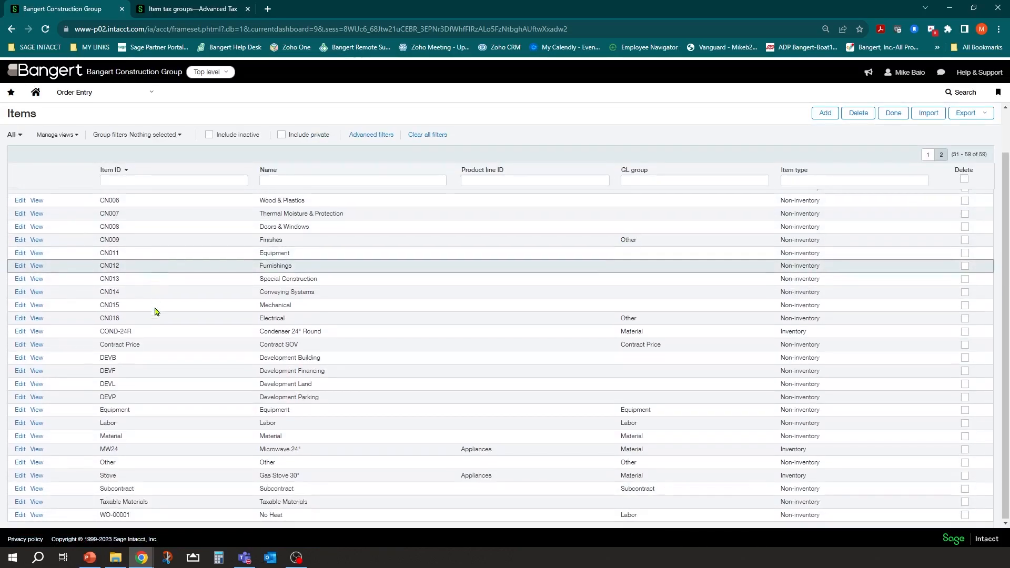
pyautogui.moveTo(102, 345); pyautogui.dragTo(153, 348)
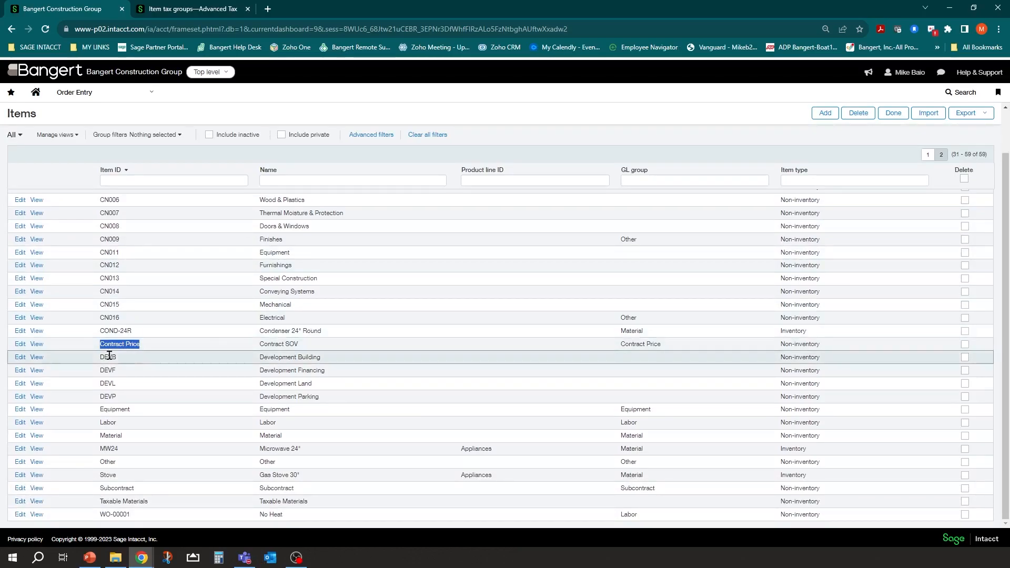
pyautogui.click(19, 344)
pyautogui.click(20, 345)
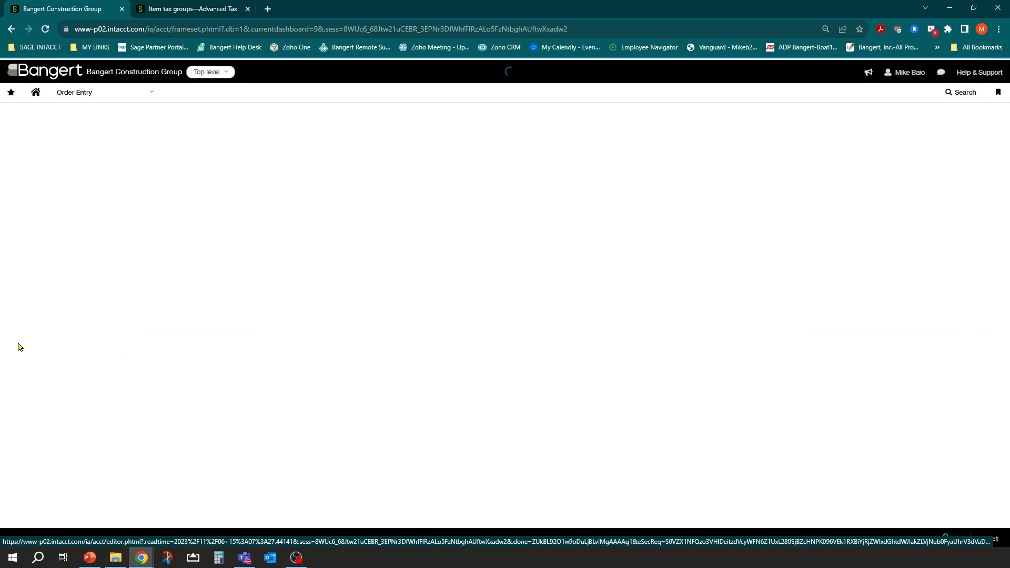
# Check the item tax group and taxable setting in the Contract Price item's sales settings, cancelling without saving
pyautogui.scroll(-2, 178, 358)
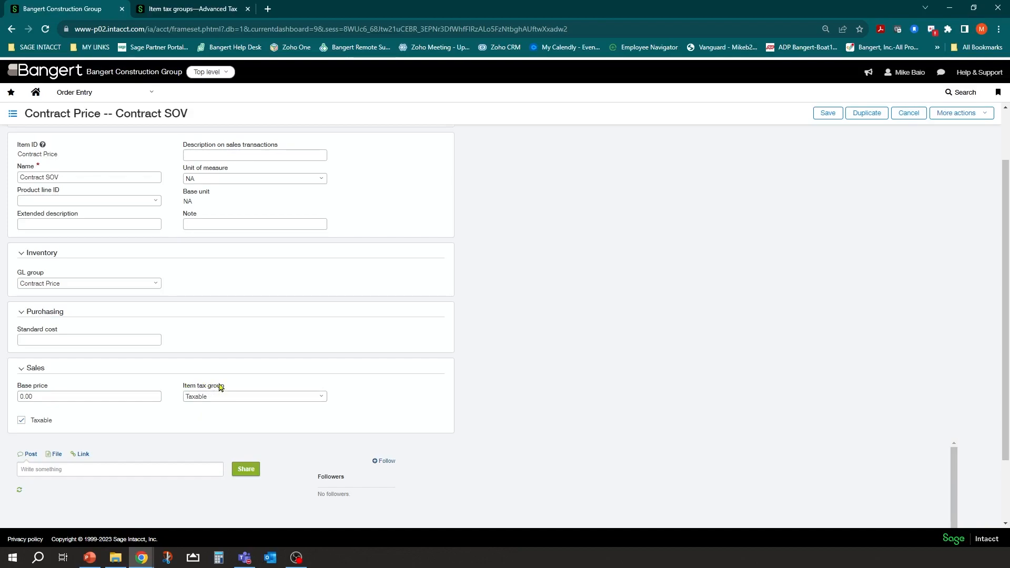
pyautogui.click(224, 397)
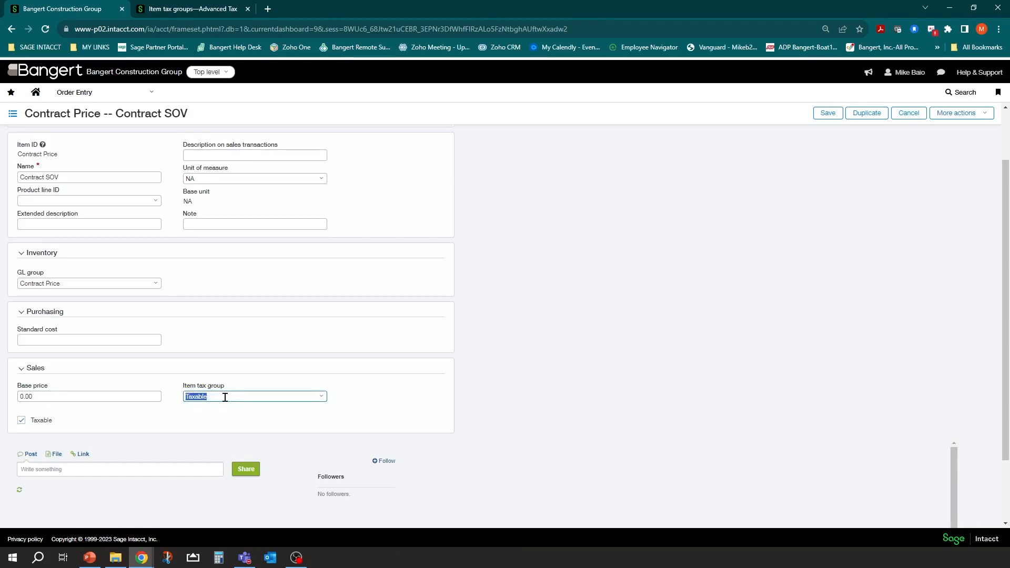
pyautogui.click(389, 380)
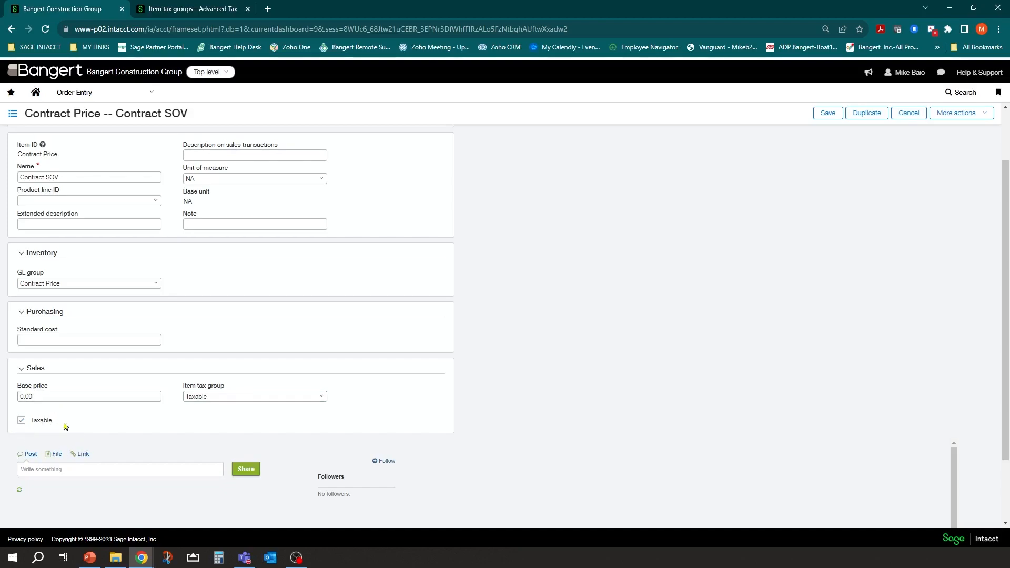
pyautogui.click(910, 116)
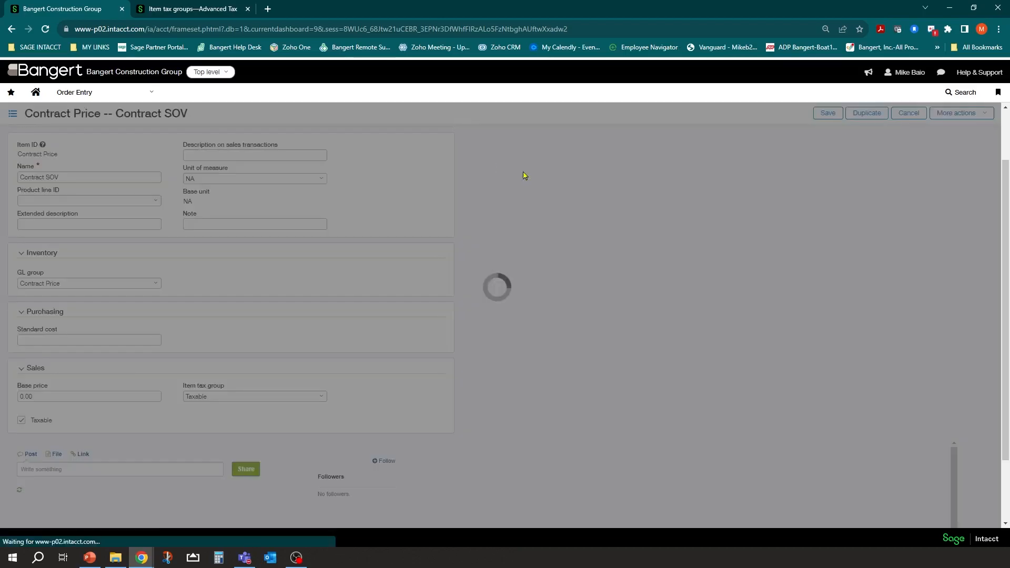
# Open the Labor item, check its item tax group and taxable setting, and return to the items list
pyautogui.scroll(-2, 203, 258)
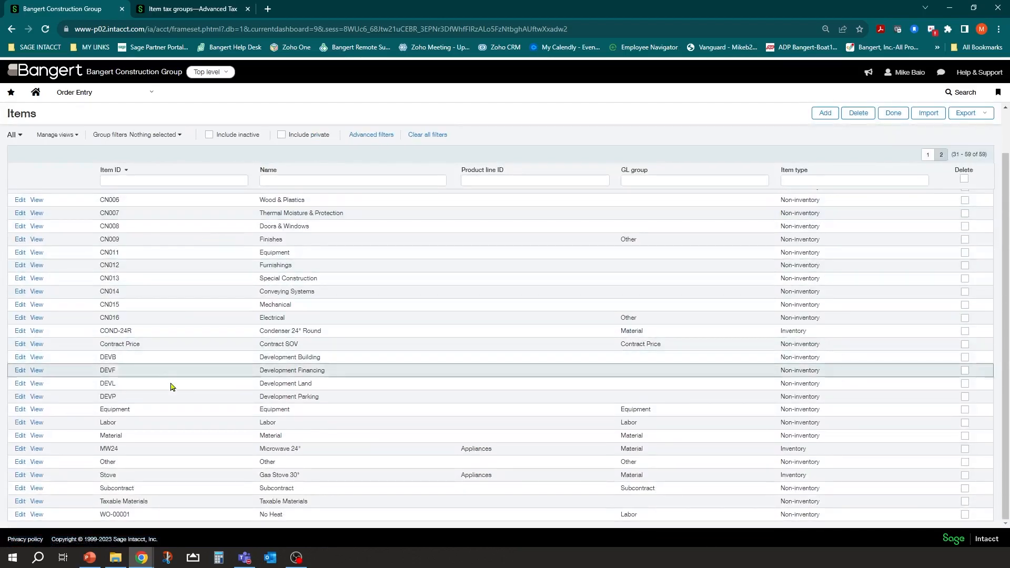
pyautogui.click(20, 424)
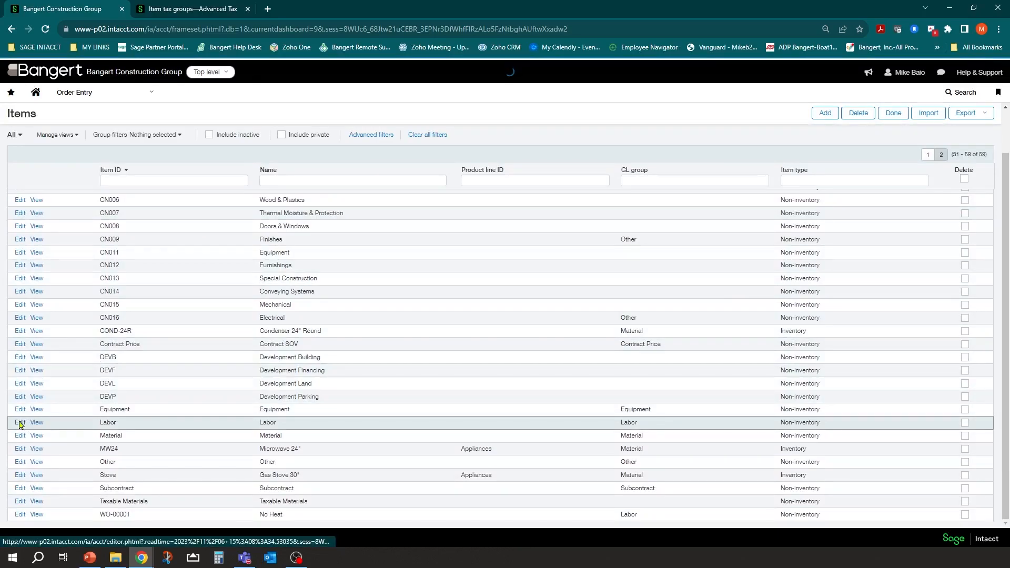
pyautogui.scroll(-2, 294, 258)
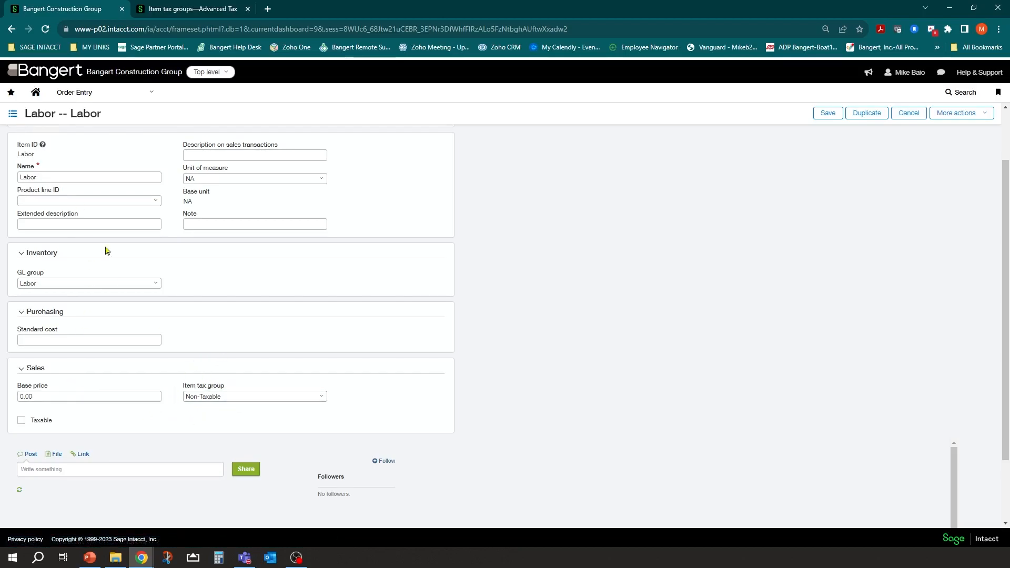
pyautogui.click(12, 116)
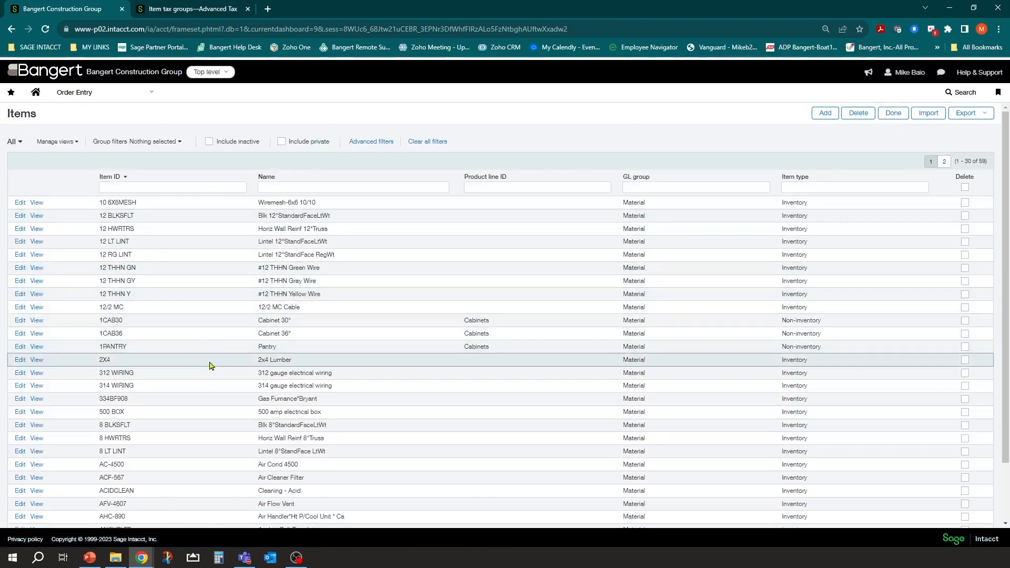
# Open the Equipment item from the second page of items, check its sales tax settings, and return to the list
pyautogui.scroll(-2, 203, 366)
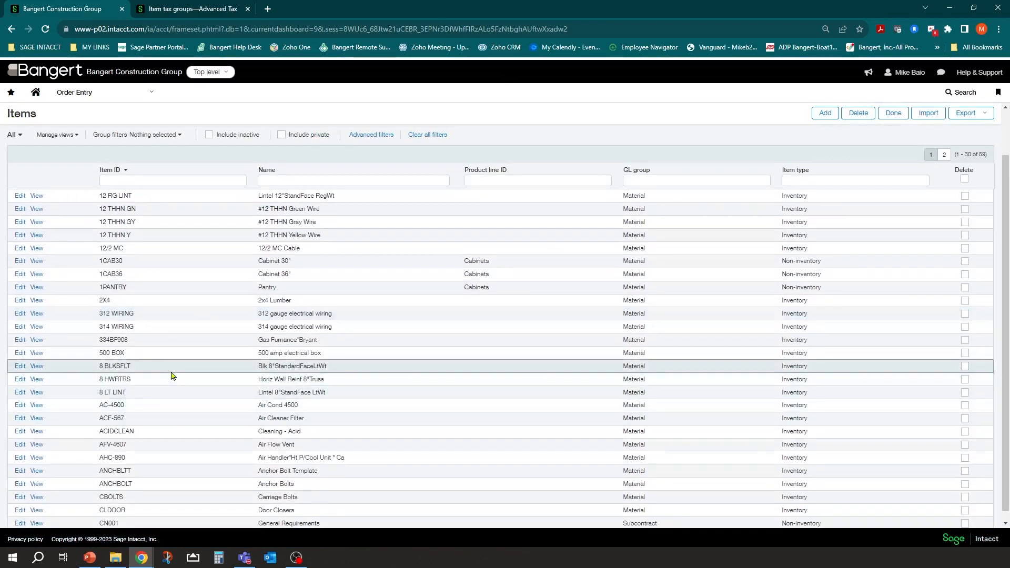
pyautogui.scroll(1, 171, 373)
pyautogui.scroll(-2, 171, 373)
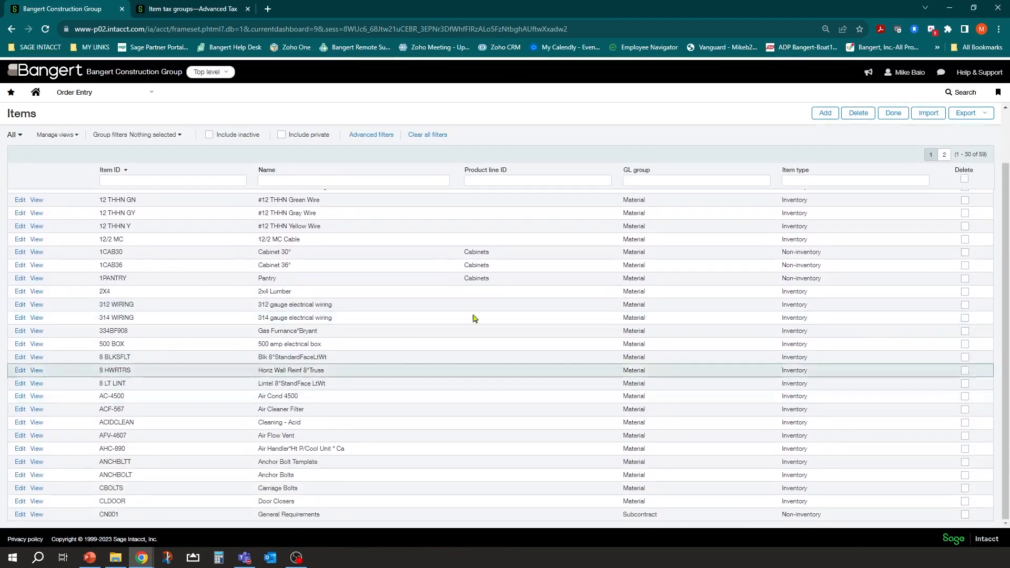
pyautogui.click(944, 154)
pyautogui.scroll(-2, 58, 253)
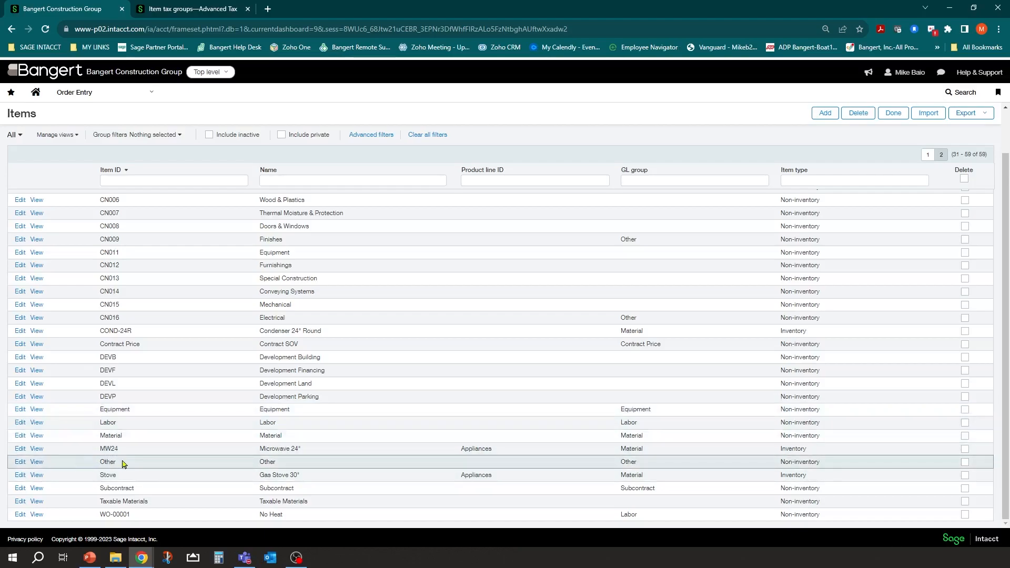
pyautogui.moveTo(100, 412); pyautogui.dragTo(149, 413)
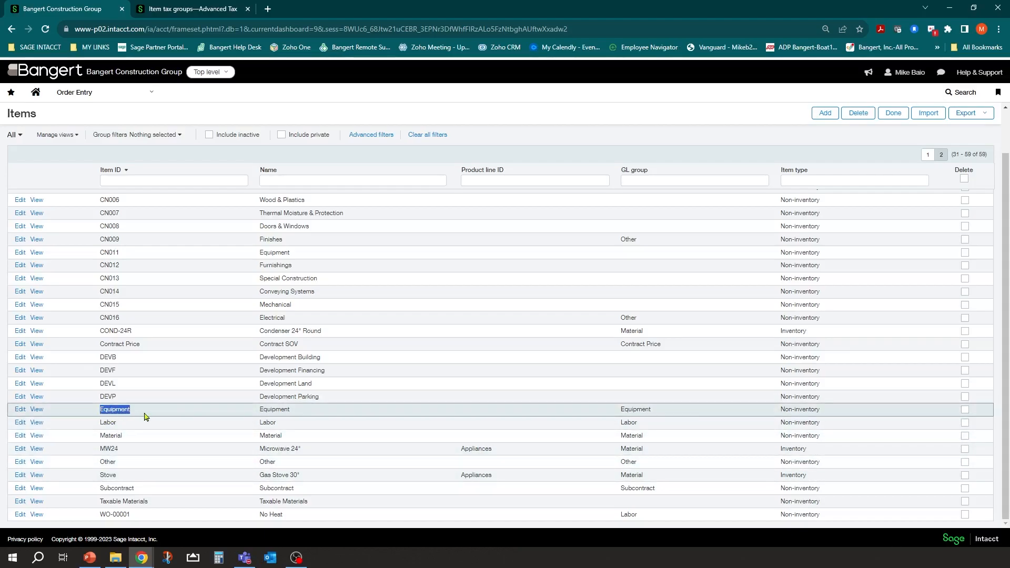
pyautogui.click(20, 410)
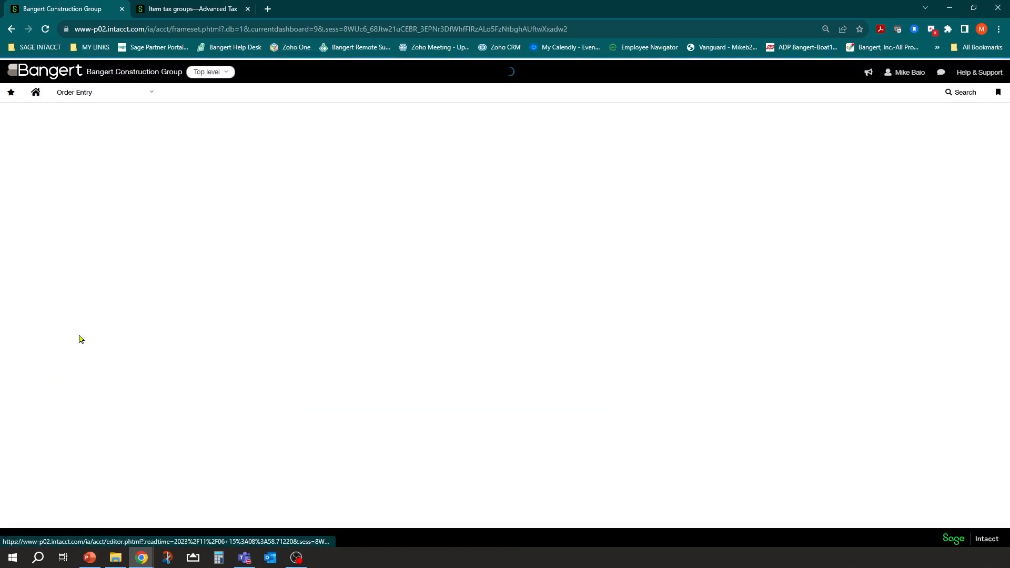
pyautogui.scroll(-2, 146, 288)
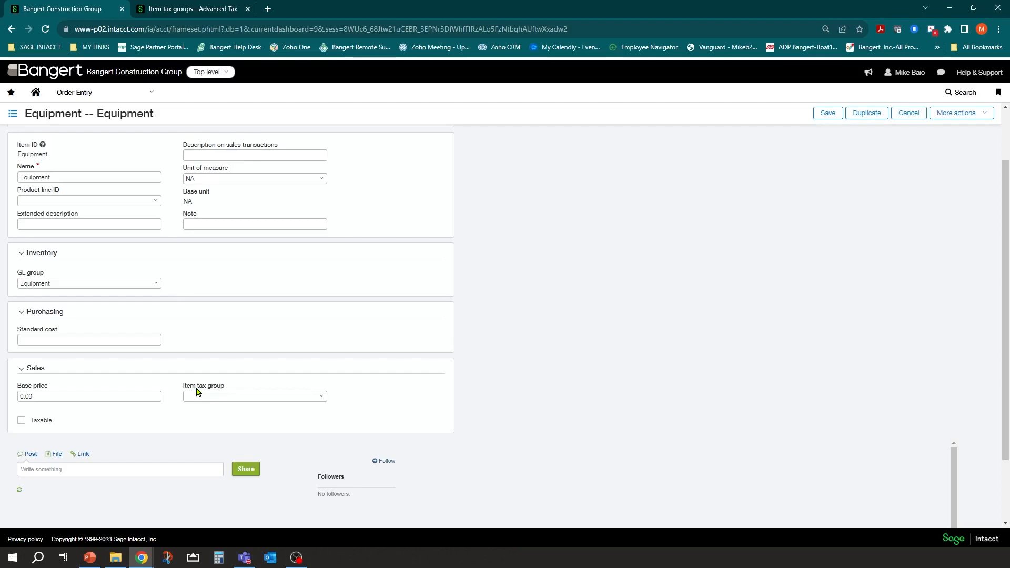
pyautogui.click(12, 114)
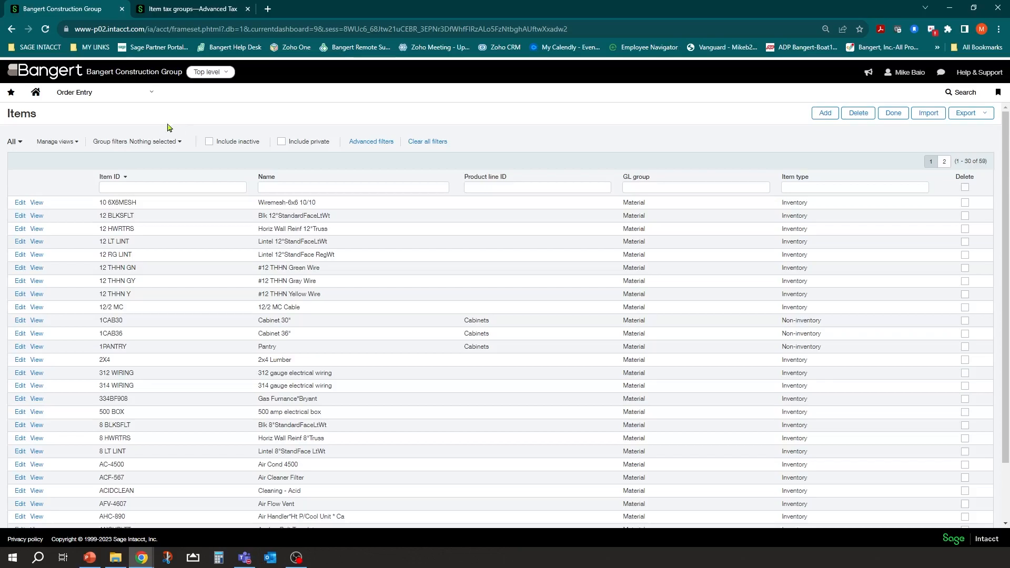
# View the tax authorities list in Order Entry and open the same list from the Purchasing setup
pyautogui.click(152, 93)
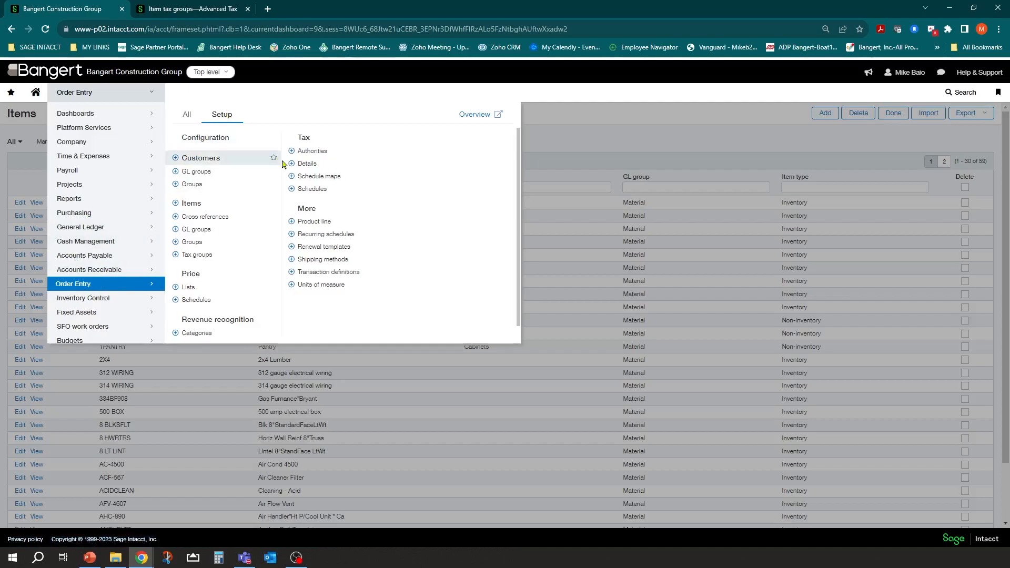
pyautogui.click(312, 152)
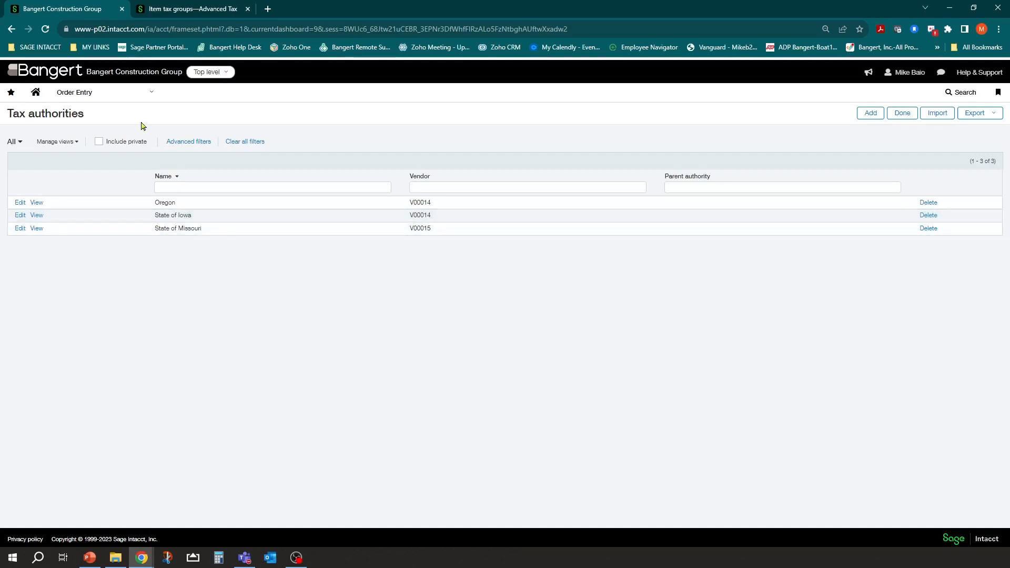
pyautogui.click(143, 94)
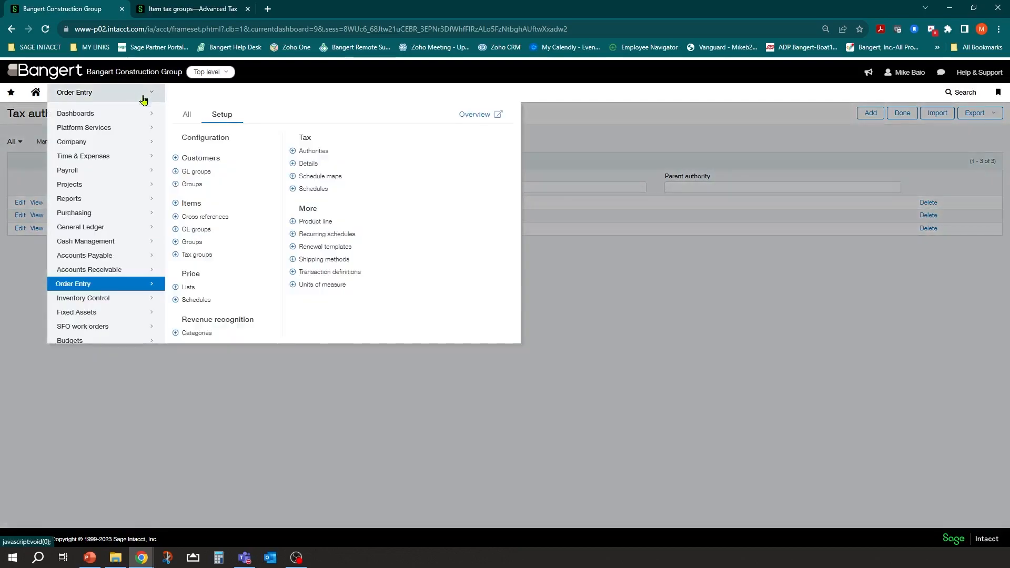
pyautogui.click(81, 216)
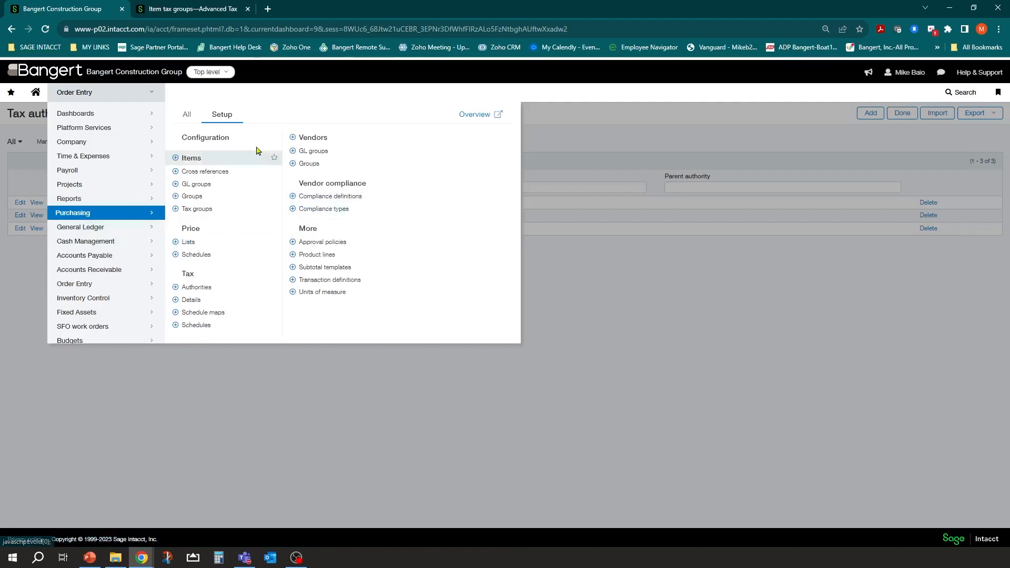
pyautogui.click(200, 292)
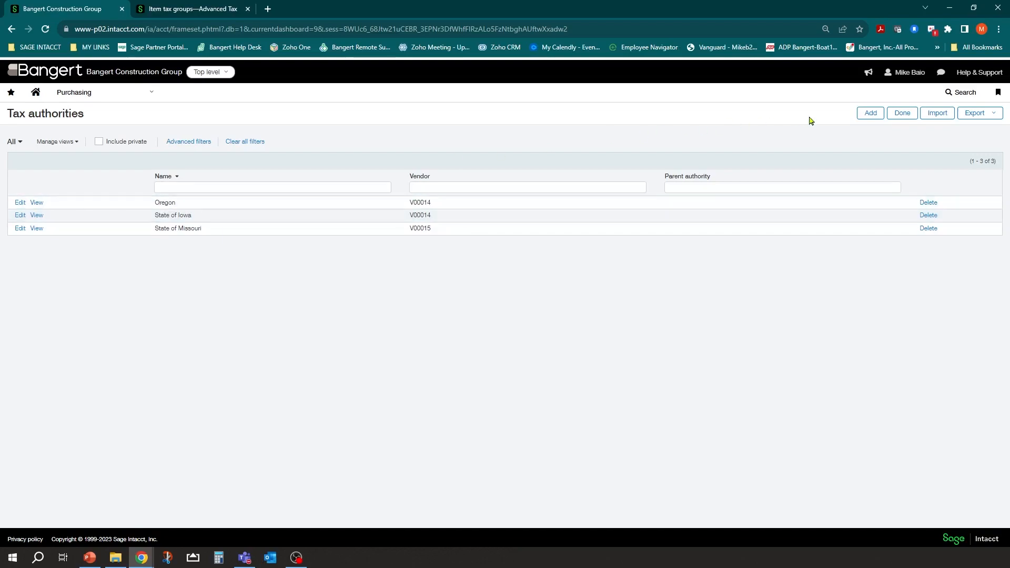
# Examine the blank form for adding a tax authority and its vendor choices, cancelling without saving
pyautogui.click(871, 112)
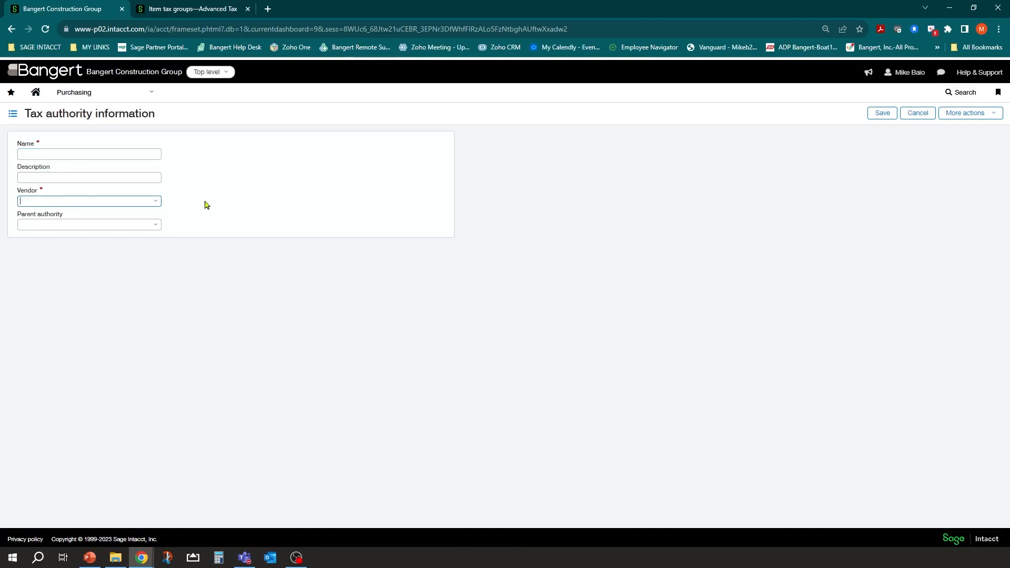
pyautogui.click(157, 203)
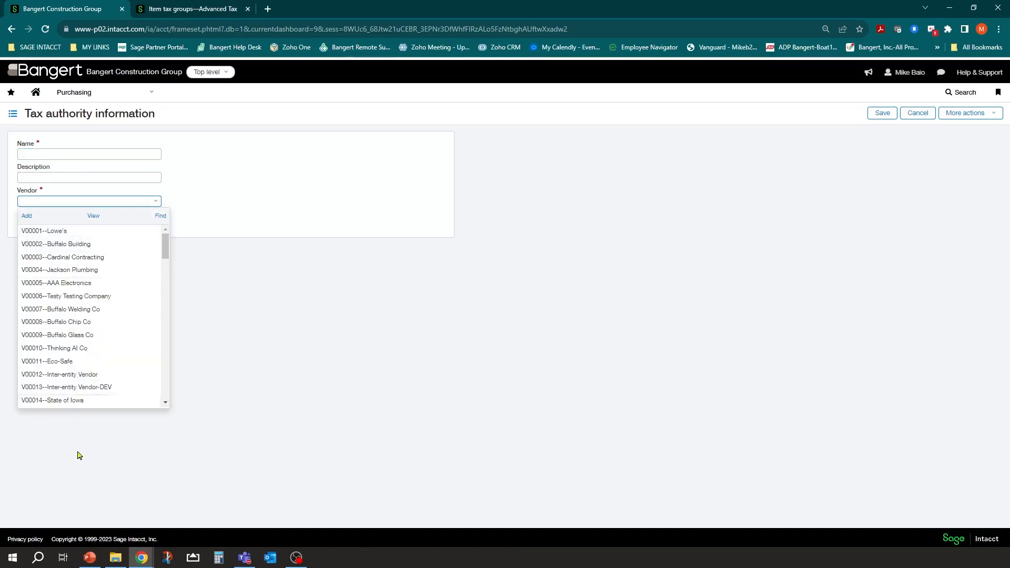
pyautogui.click(254, 226)
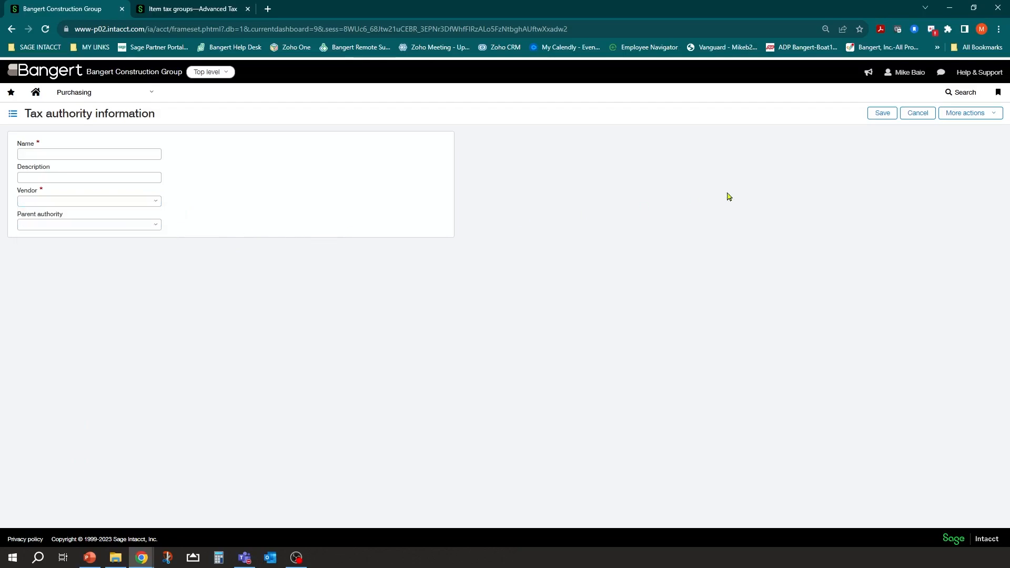
pyautogui.click(917, 114)
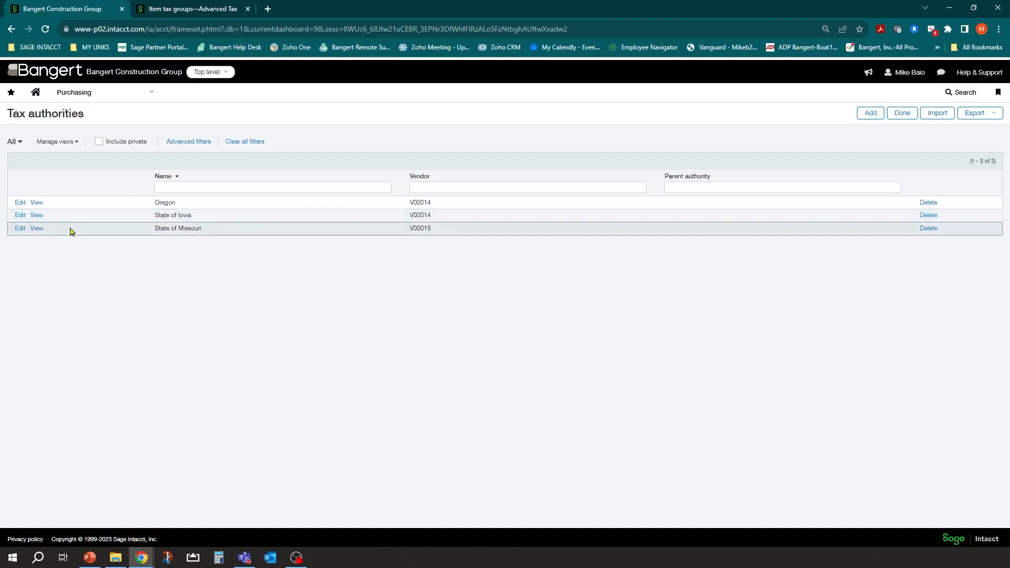
# Open the State of Iowa tax authority and view the additional information of its linked vendor record
pyautogui.click(19, 215)
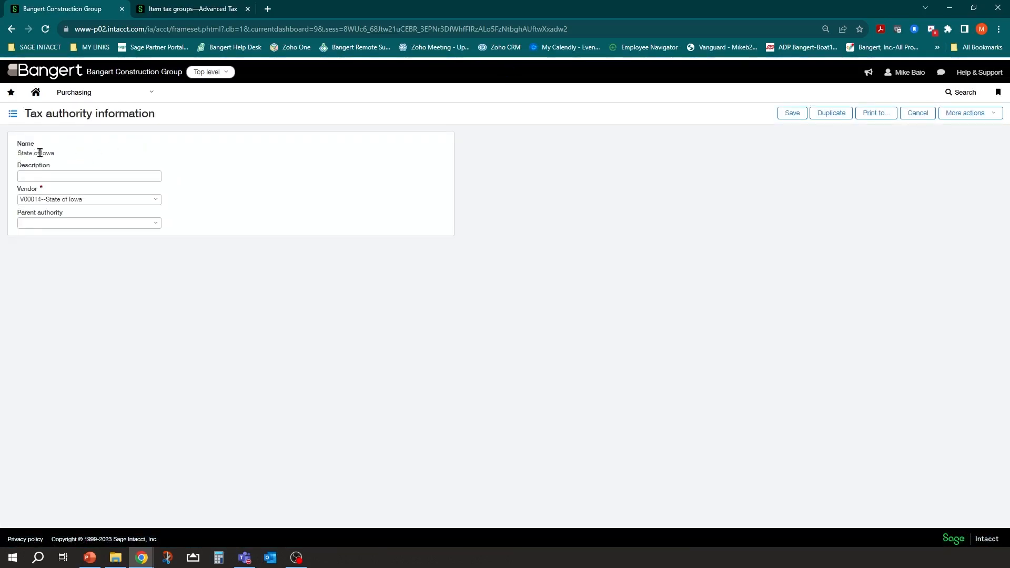
pyautogui.click(83, 198)
pyautogui.click(157, 200)
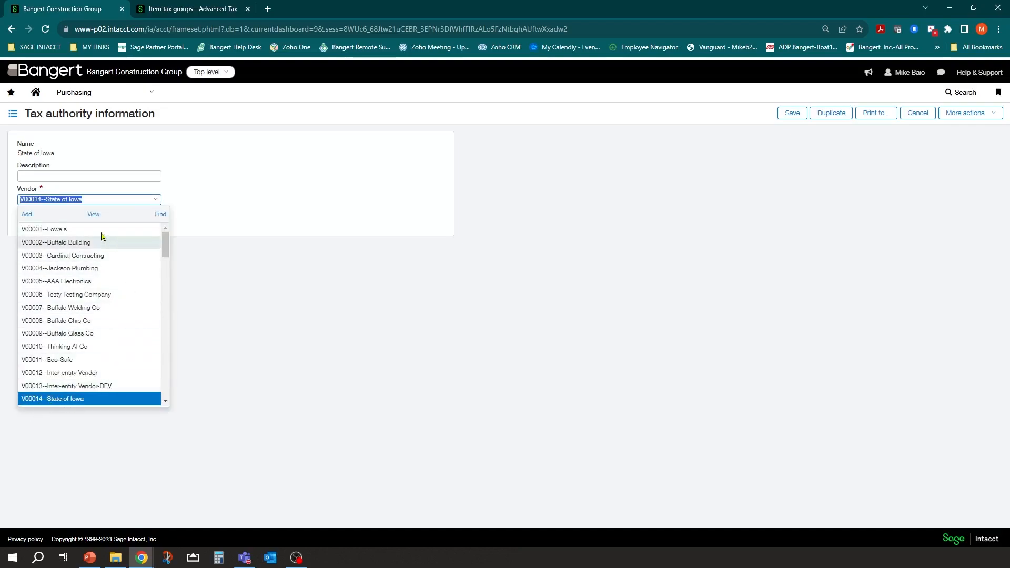
pyautogui.click(93, 214)
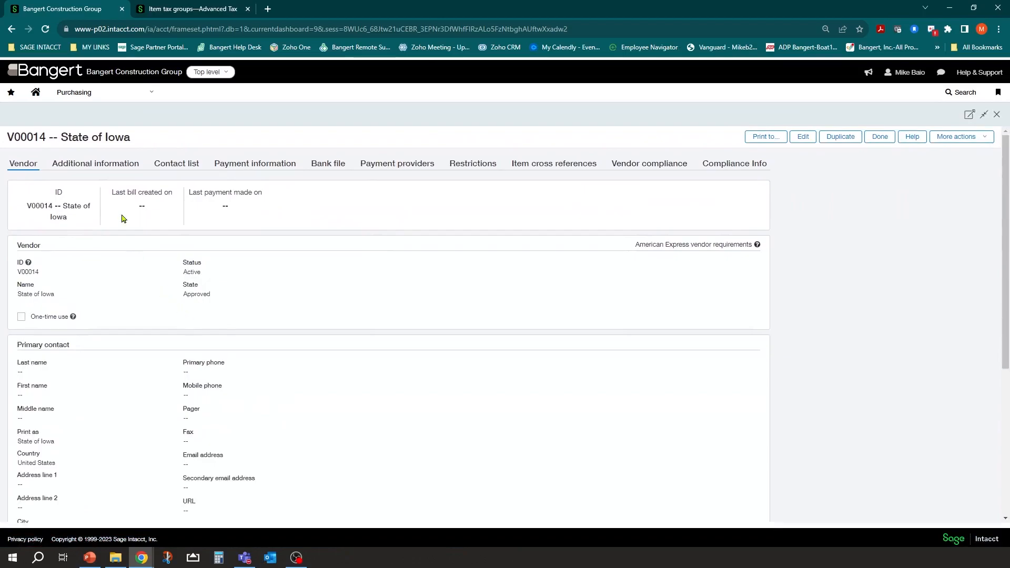
pyautogui.click(105, 164)
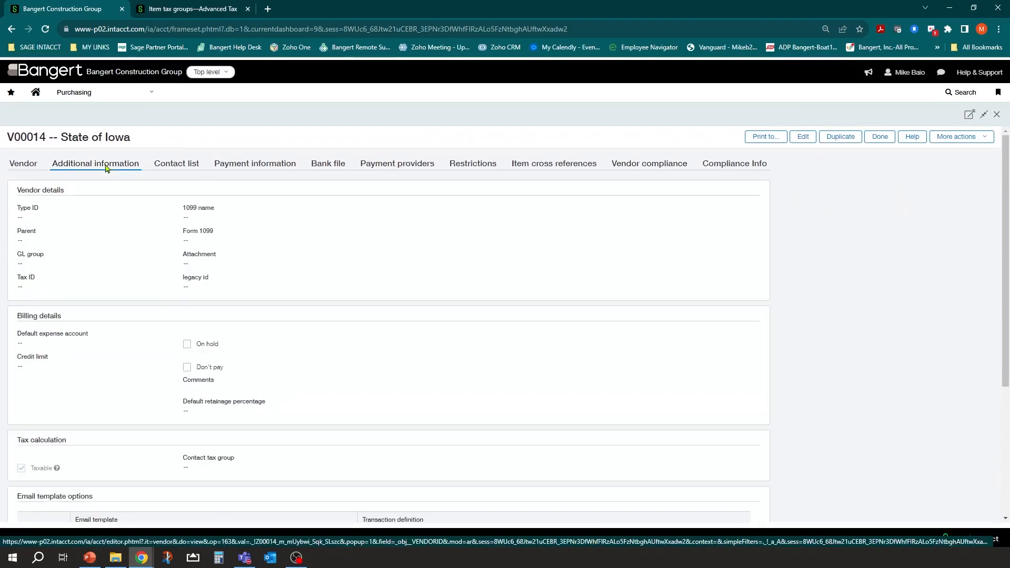
# Review the general vendor details and primary contact section of the State of Iowa vendor record
pyautogui.click(25, 166)
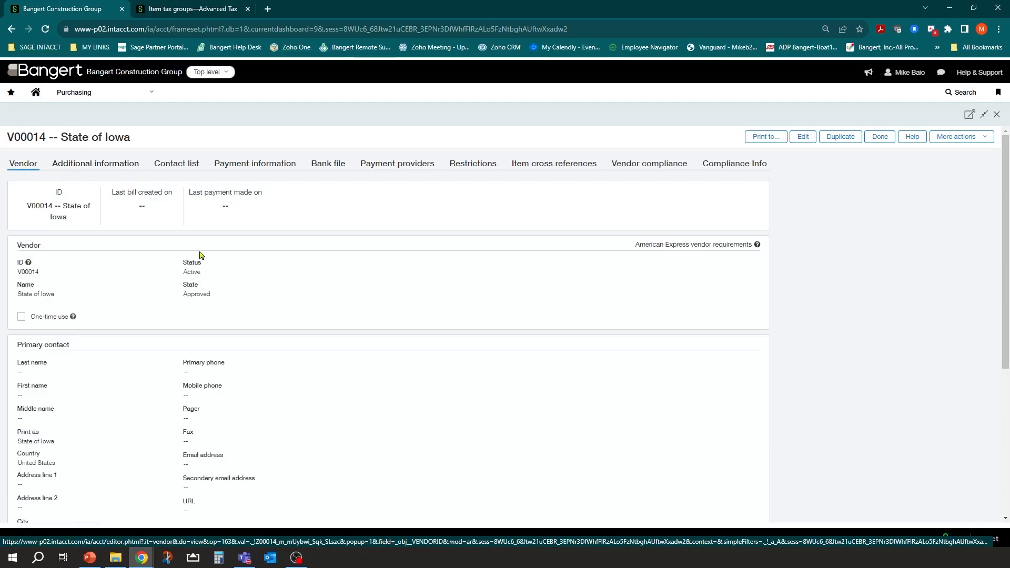
pyautogui.scroll(-4, 201, 263)
pyautogui.scroll(4, 227, 298)
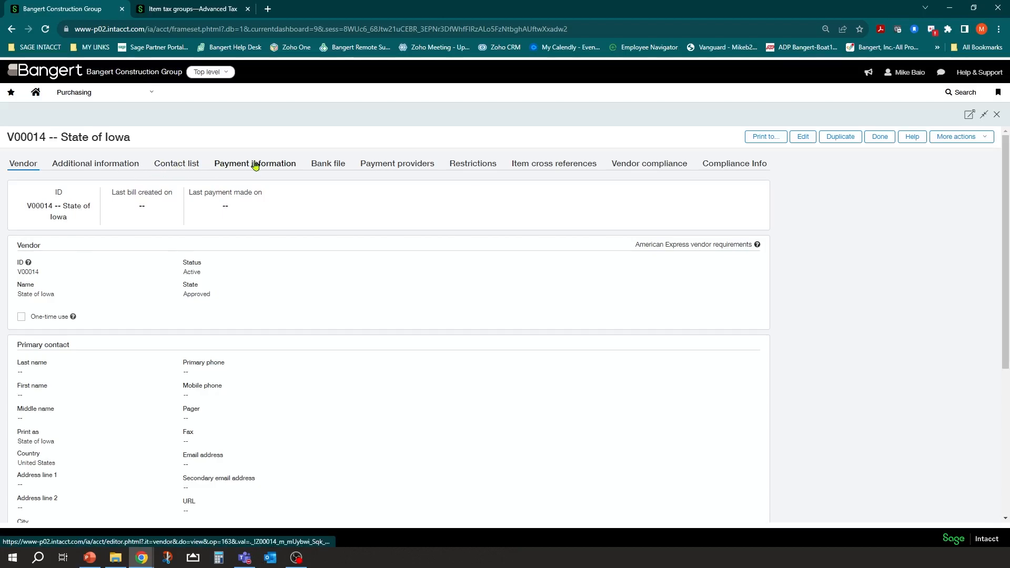
pyautogui.scroll(-3, 160, 189)
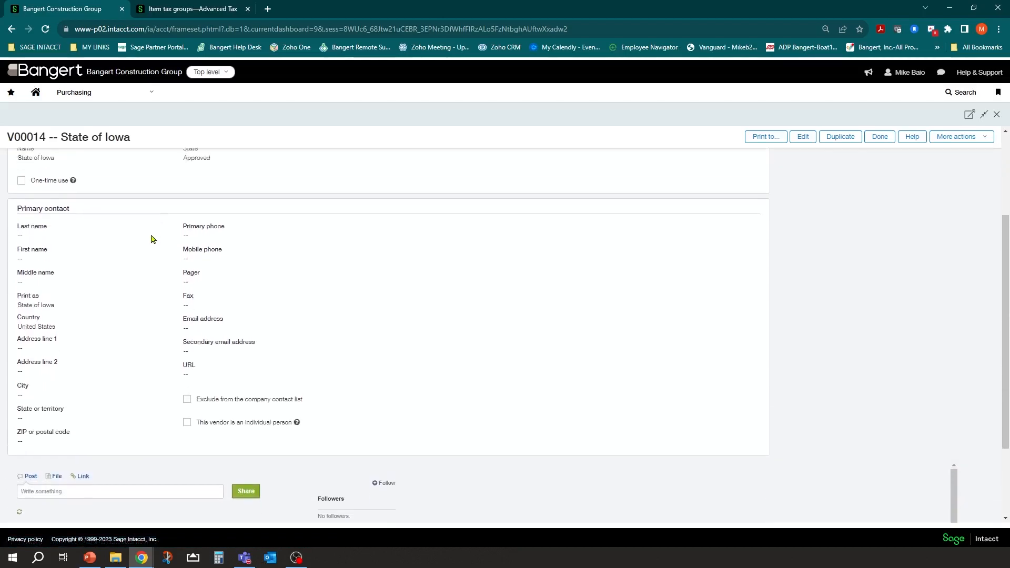
pyautogui.scroll(3, 151, 239)
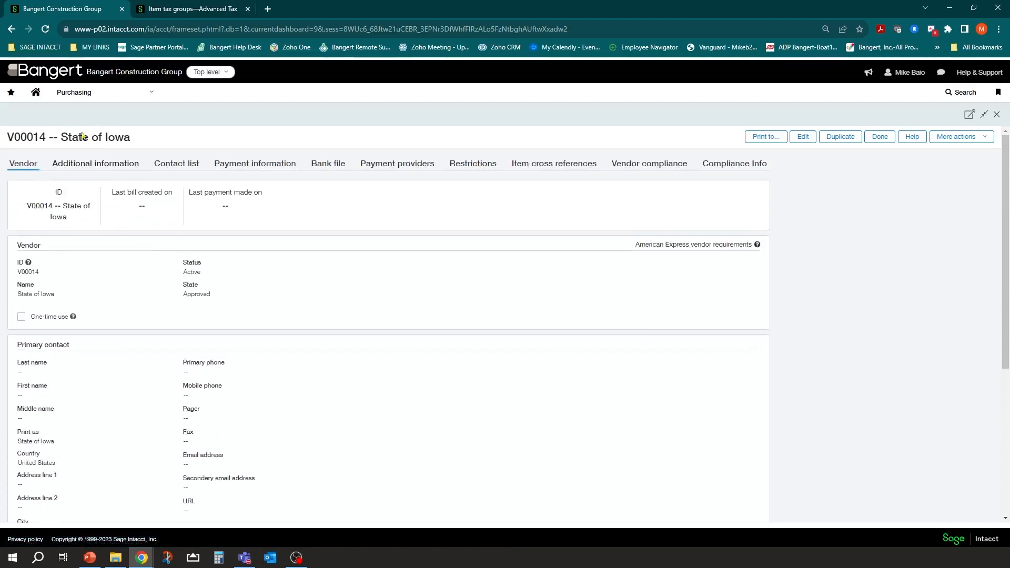
# Check the vendor's bank file and payment information, and return to the tax authorities list without saving
pyautogui.click(315, 165)
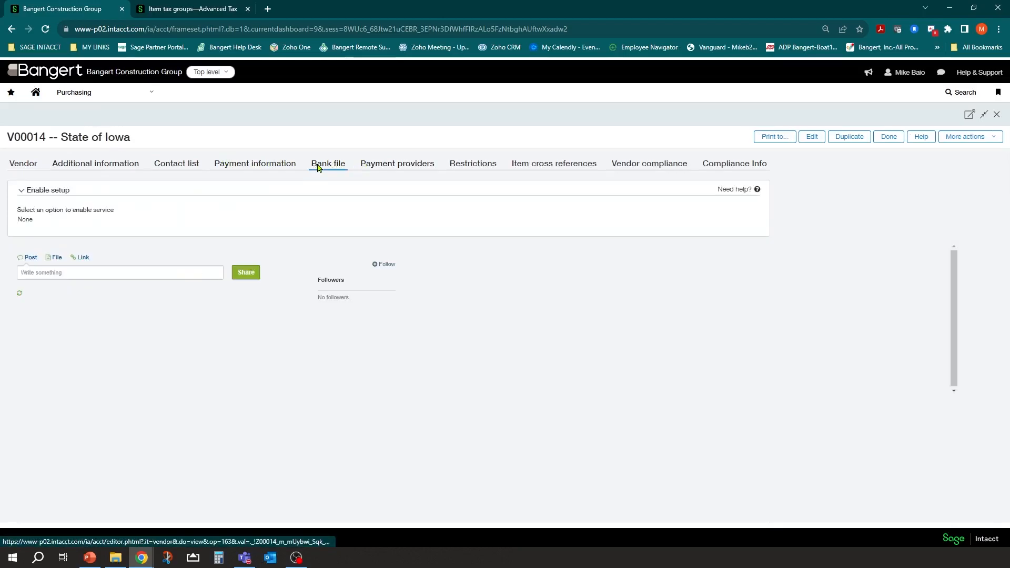
pyautogui.click(288, 167)
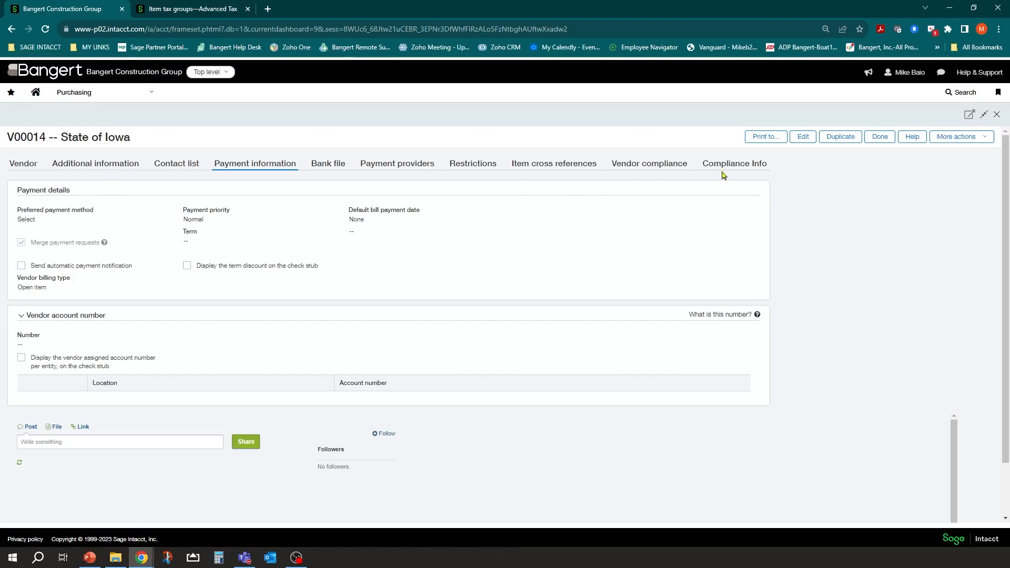
pyautogui.click(879, 138)
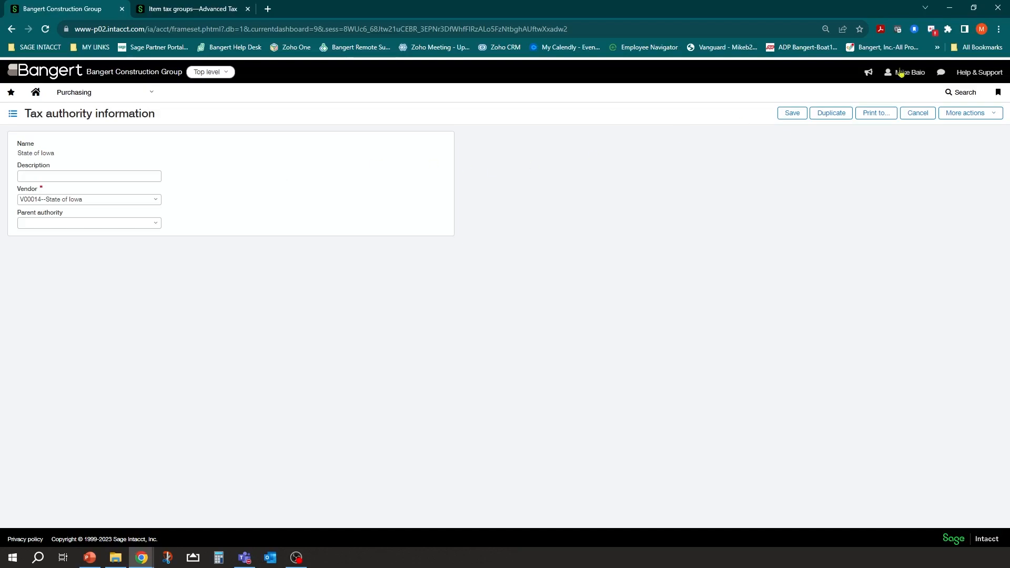
pyautogui.click(918, 113)
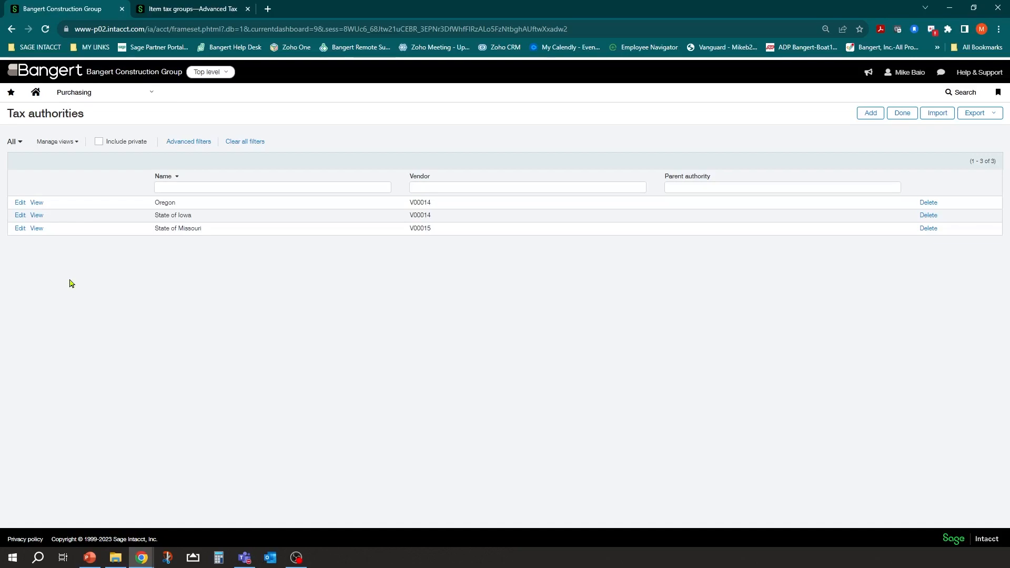
# Switch to the PowerPoint presentation and highlight the Contact Tax Groups, Item Tax Groups and Tax Authorities bullets in turn on slide 6
pyautogui.click(89, 558)
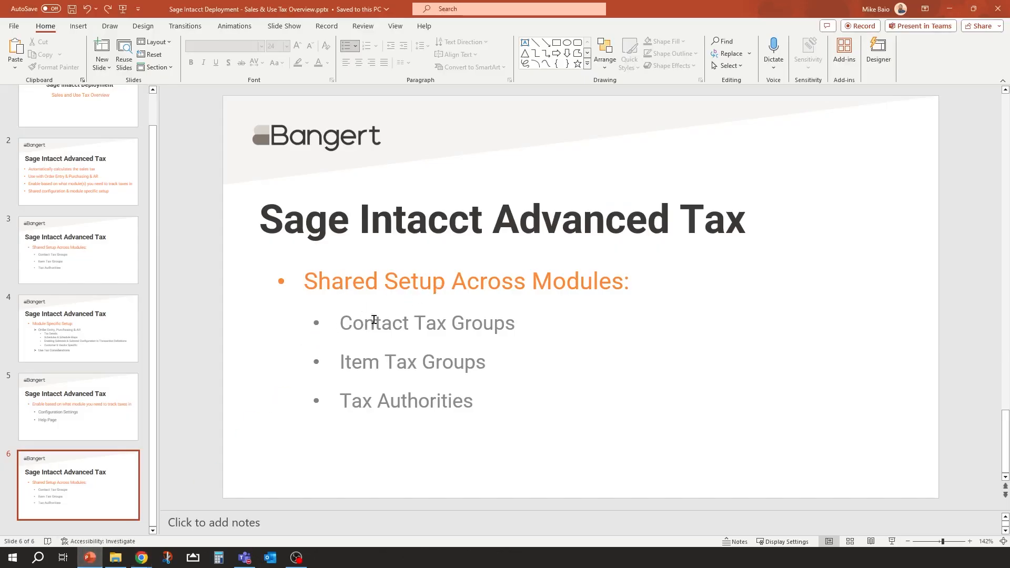
pyautogui.moveTo(339, 324); pyautogui.dragTo(513, 326)
pyautogui.moveTo(343, 362); pyautogui.dragTo(498, 364)
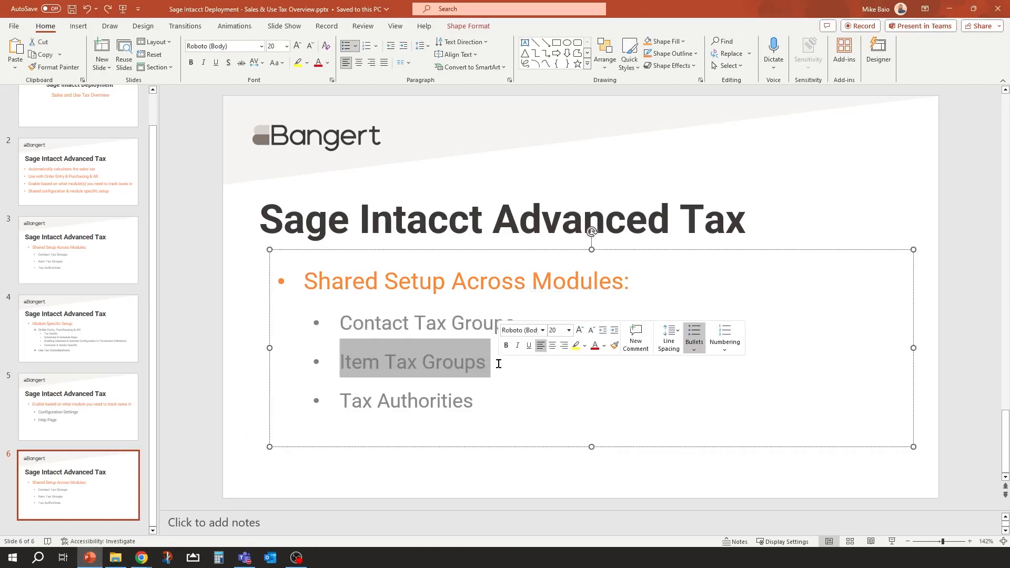
pyautogui.moveTo(339, 401); pyautogui.dragTo(461, 404)
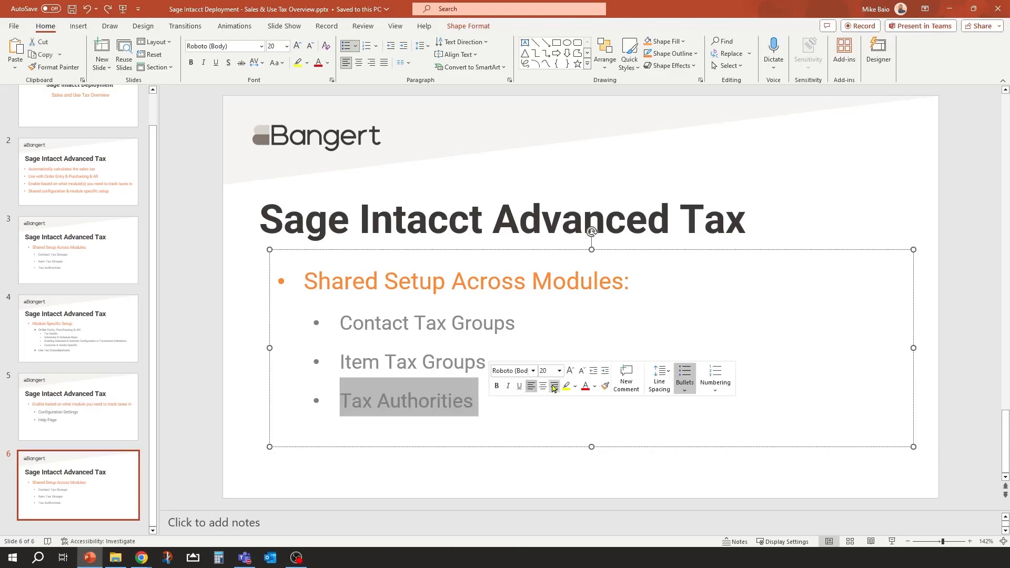
pyautogui.click(518, 322)
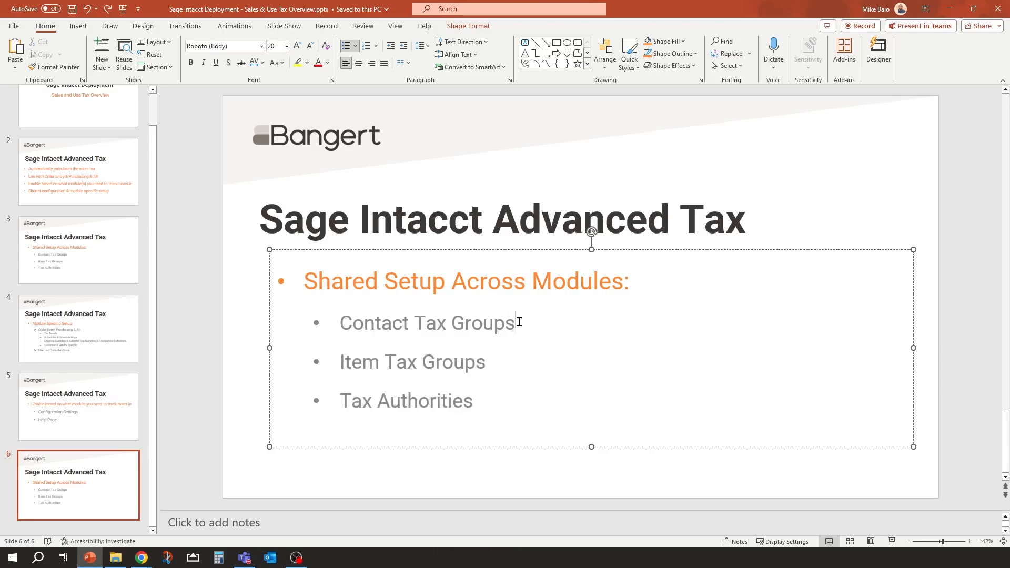